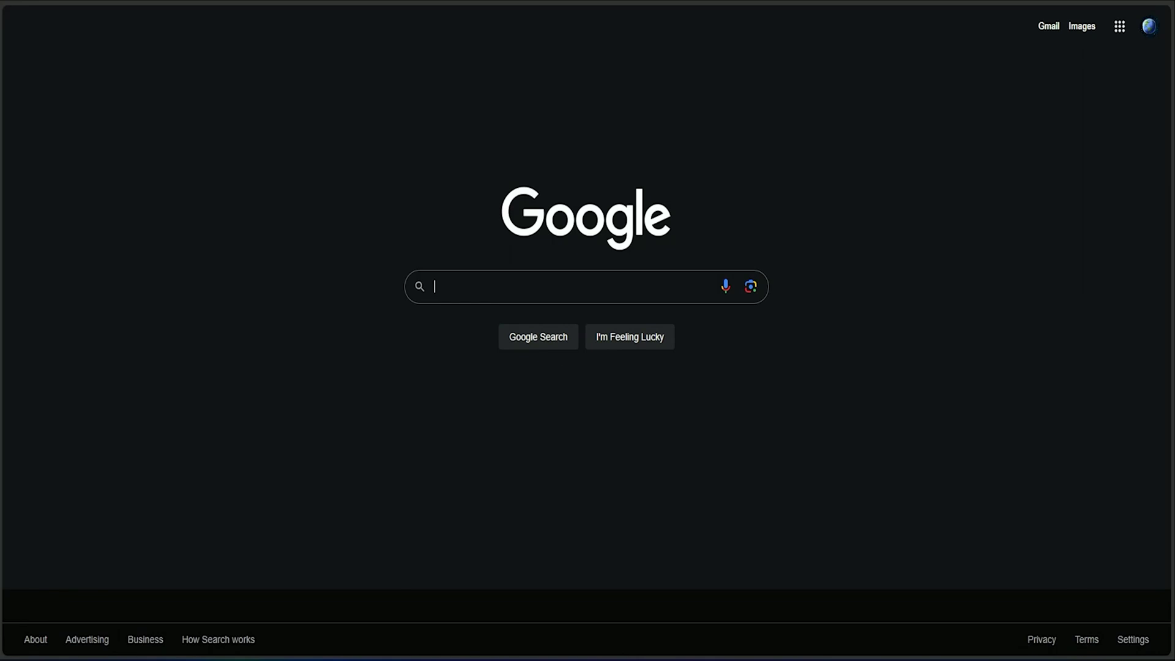
# Step: Search Google for msi utility v3 and open the guru3D message signaled interrupts thread
pyautogui.write('msi u')
pyautogui.press('Down')
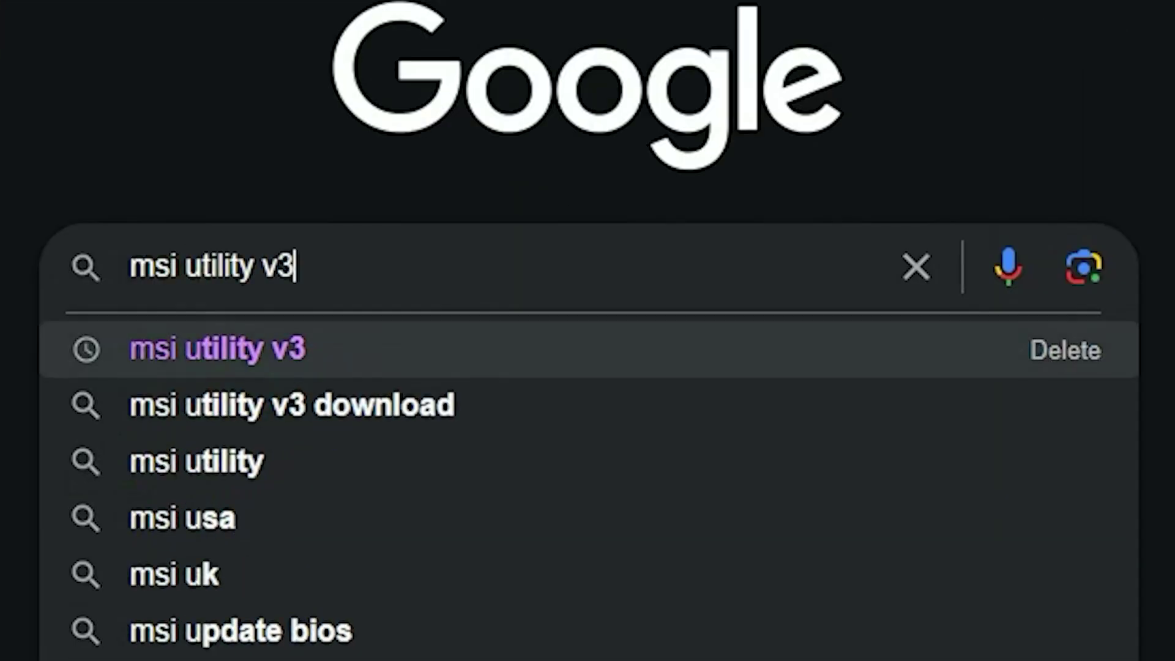
pyautogui.press('Return')
pyautogui.scroll(-5, 181, 215)
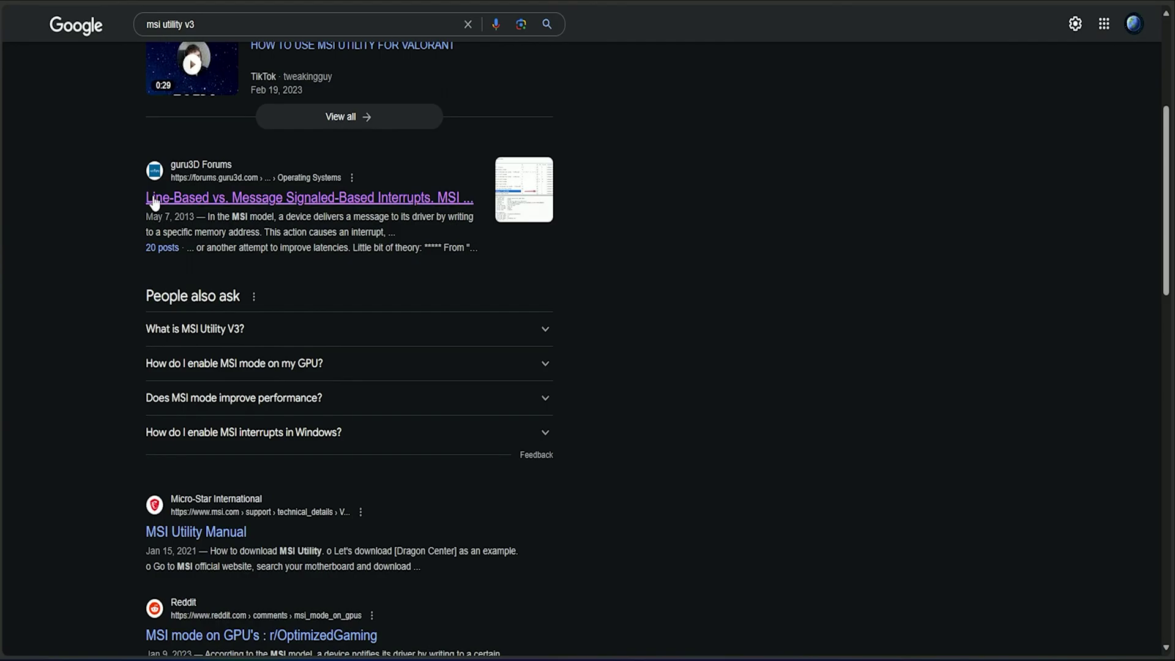
pyautogui.click(154, 202)
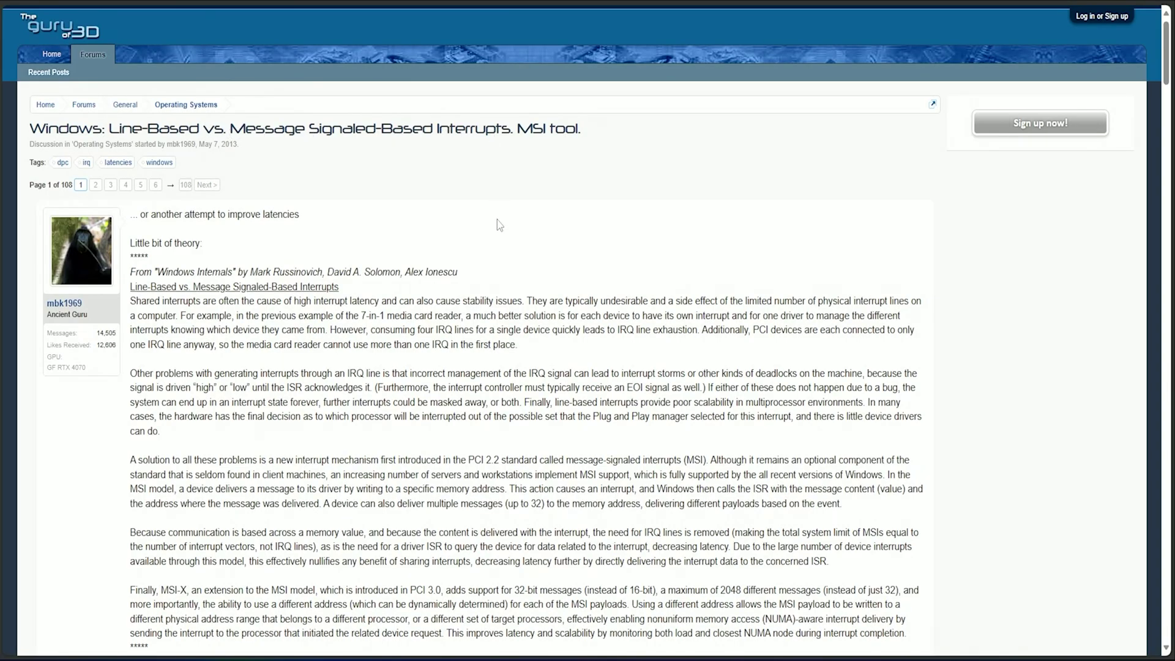
# Step: Scroll down the thread and follow the MediaFire link for MSI_util_v3.zip
pyautogui.scroll(-2, 497, 222)
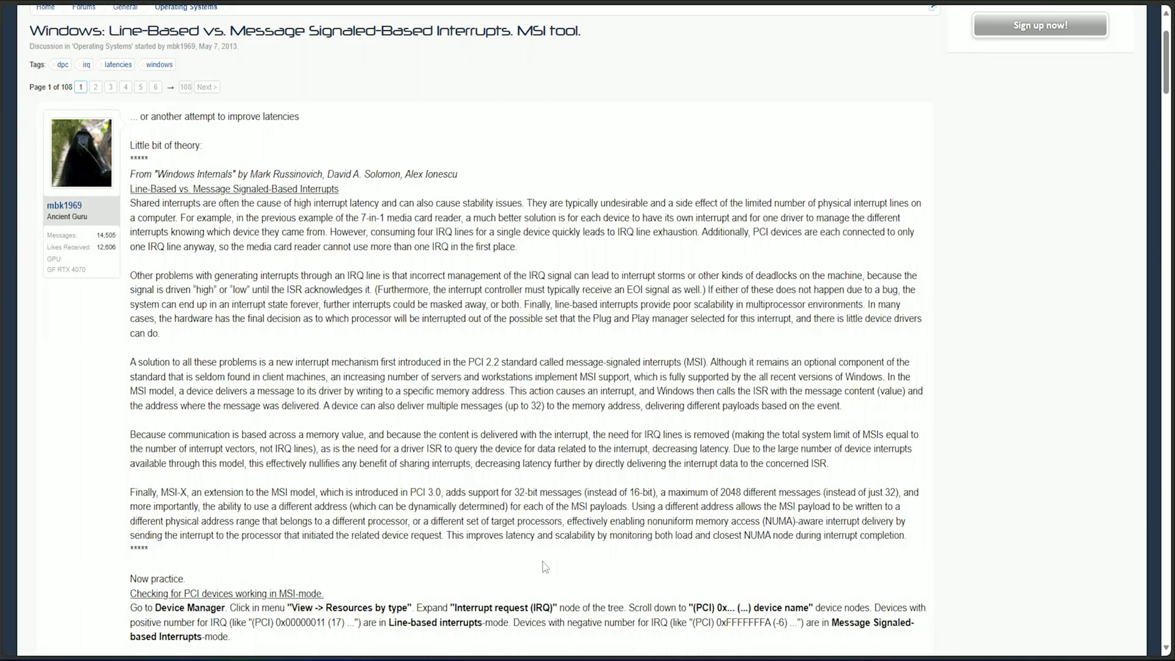
pyautogui.scroll(-6, 545, 568)
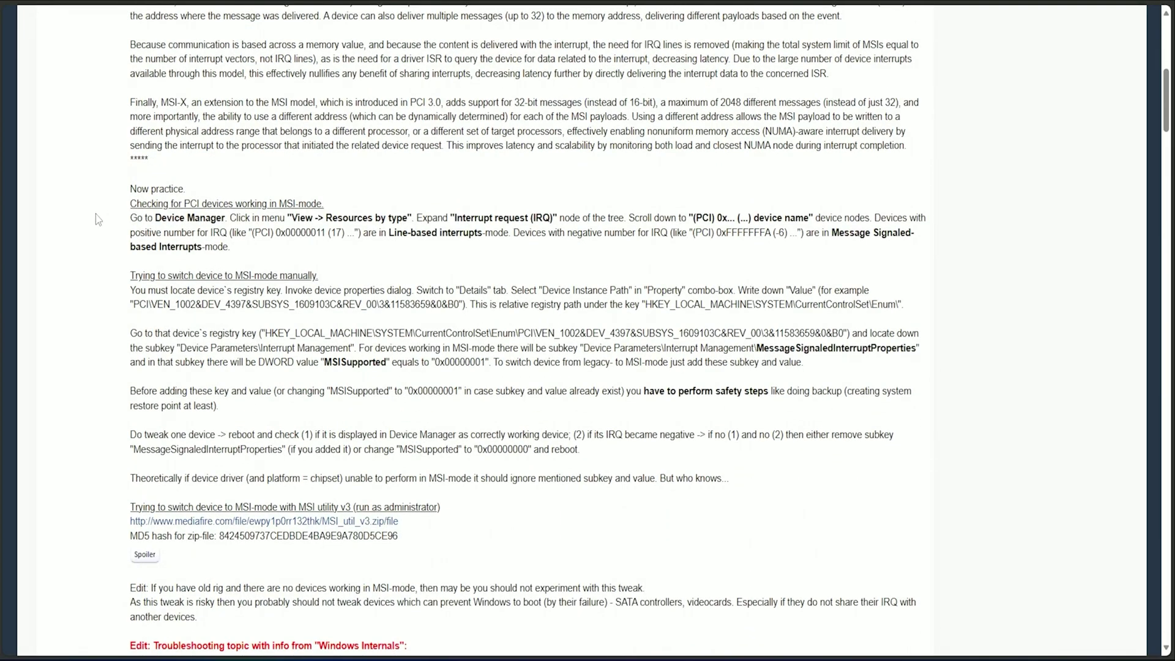
pyautogui.scroll(-3, 84, 493)
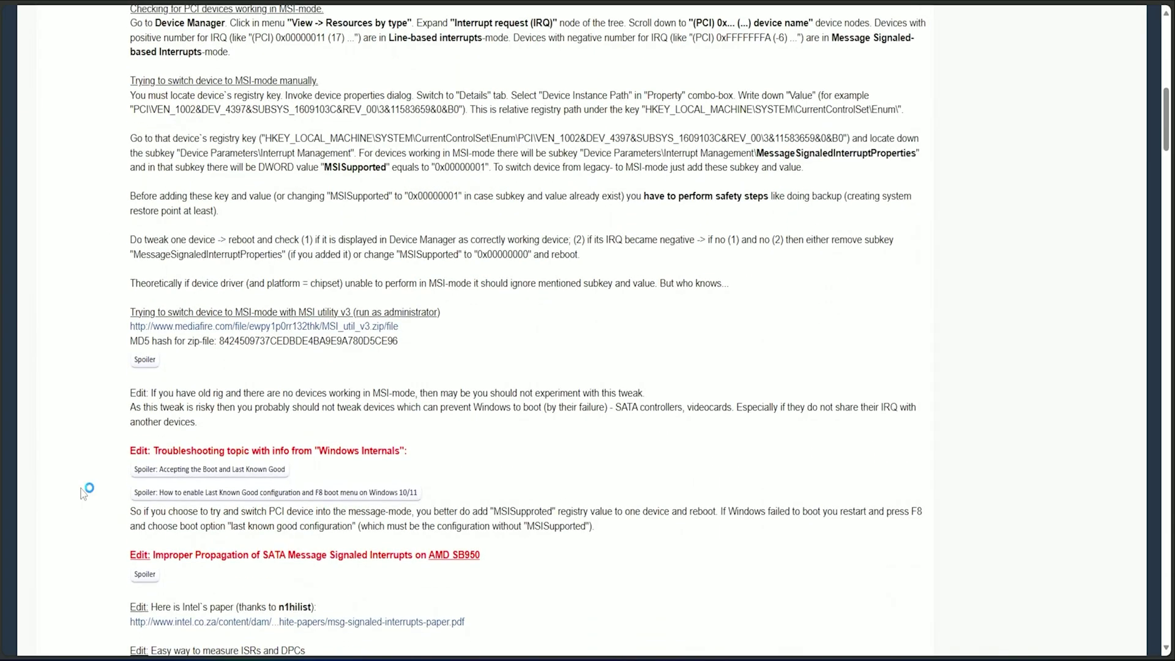
pyautogui.click(230, 327)
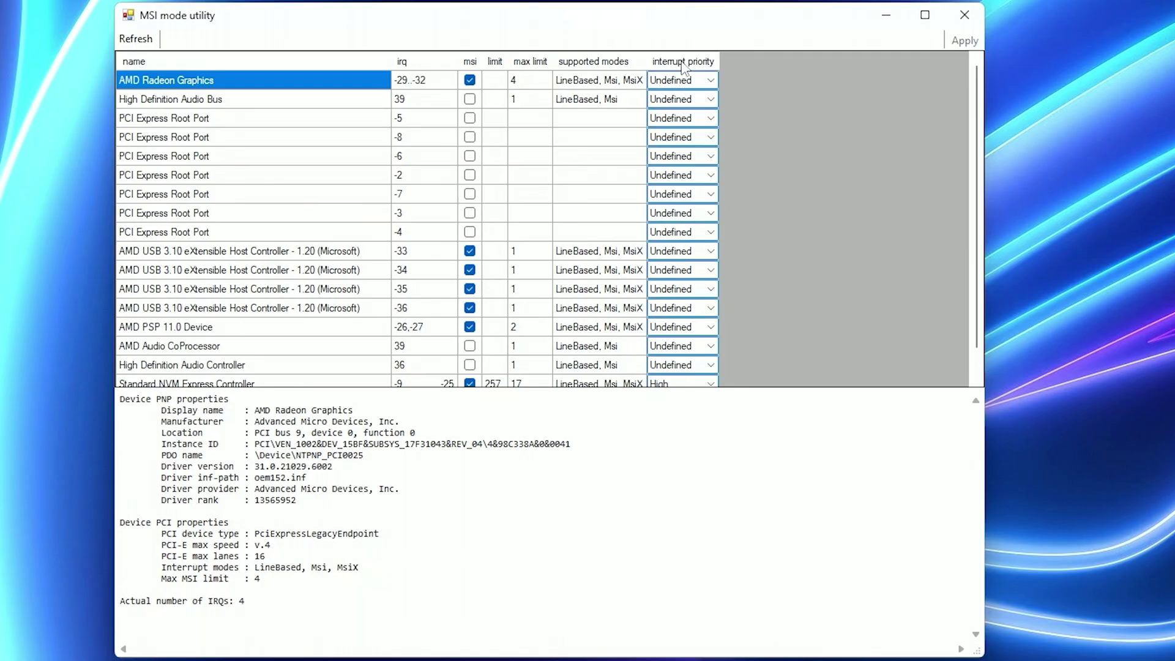
# Step: Set AMD Radeon Graphics interrupt priority to High, apply it, and close MSI mode utility
pyautogui.moveTo(707, 68)
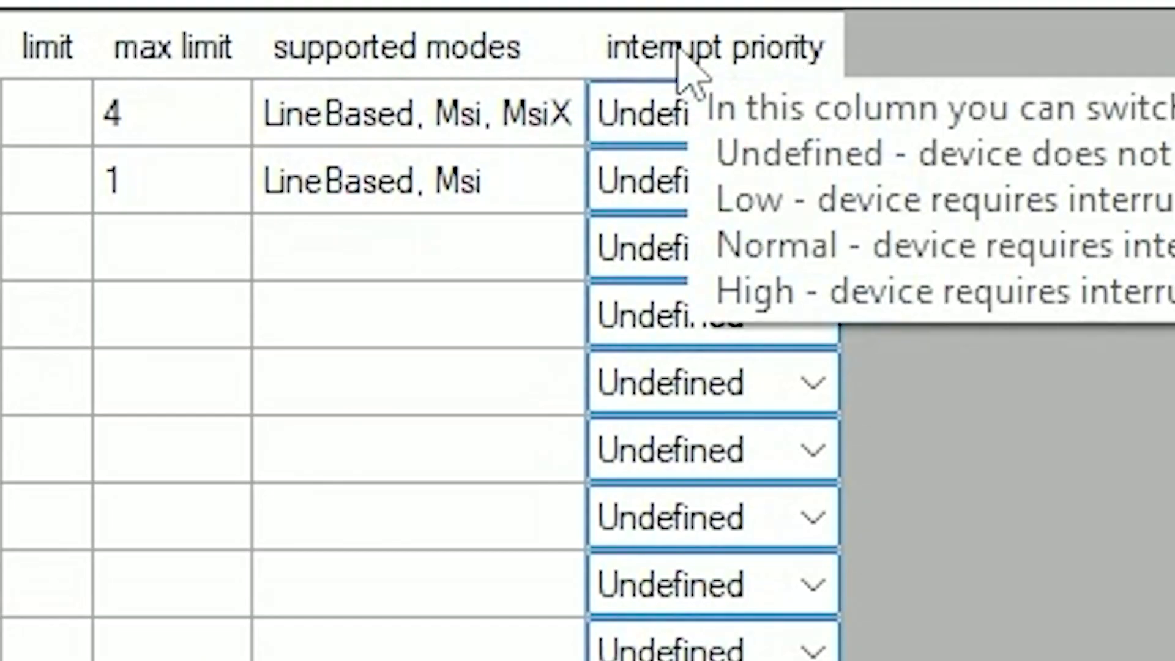
pyautogui.click(673, 80)
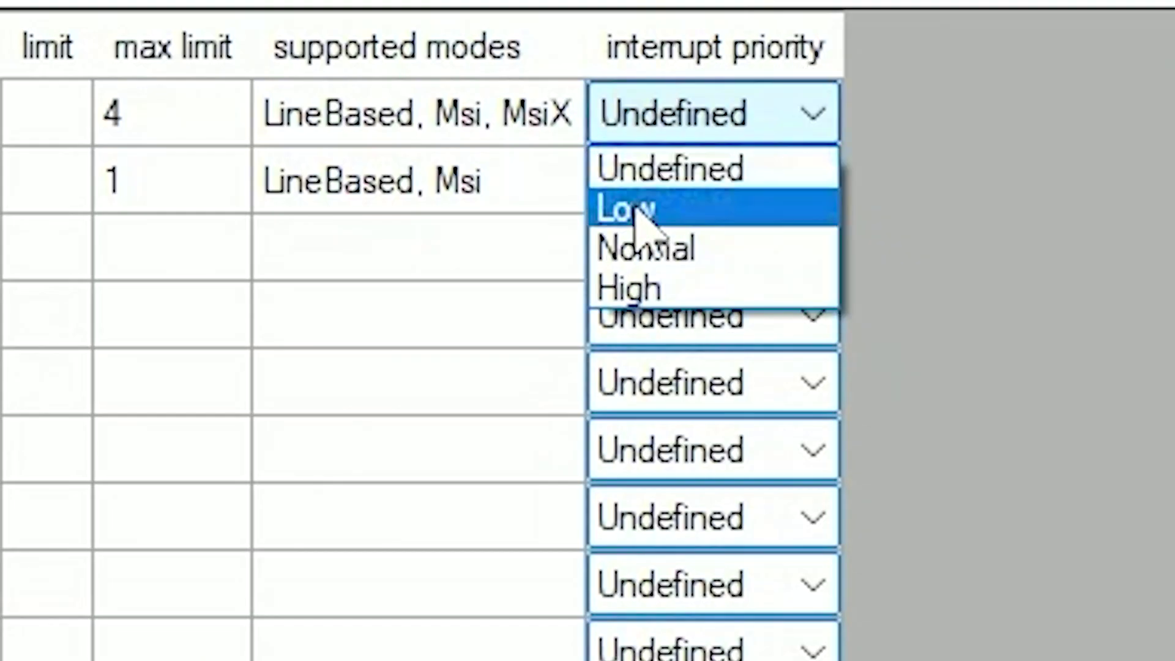
pyautogui.click(630, 288)
pyautogui.moveTo(653, 72)
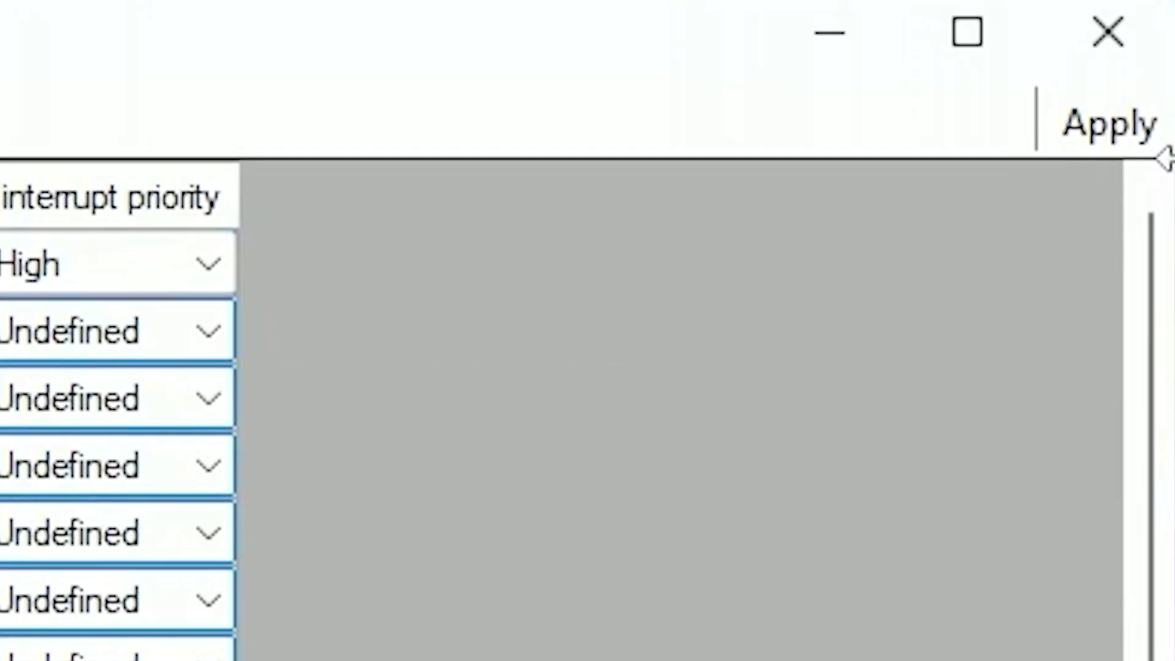
pyautogui.click(1082, 133)
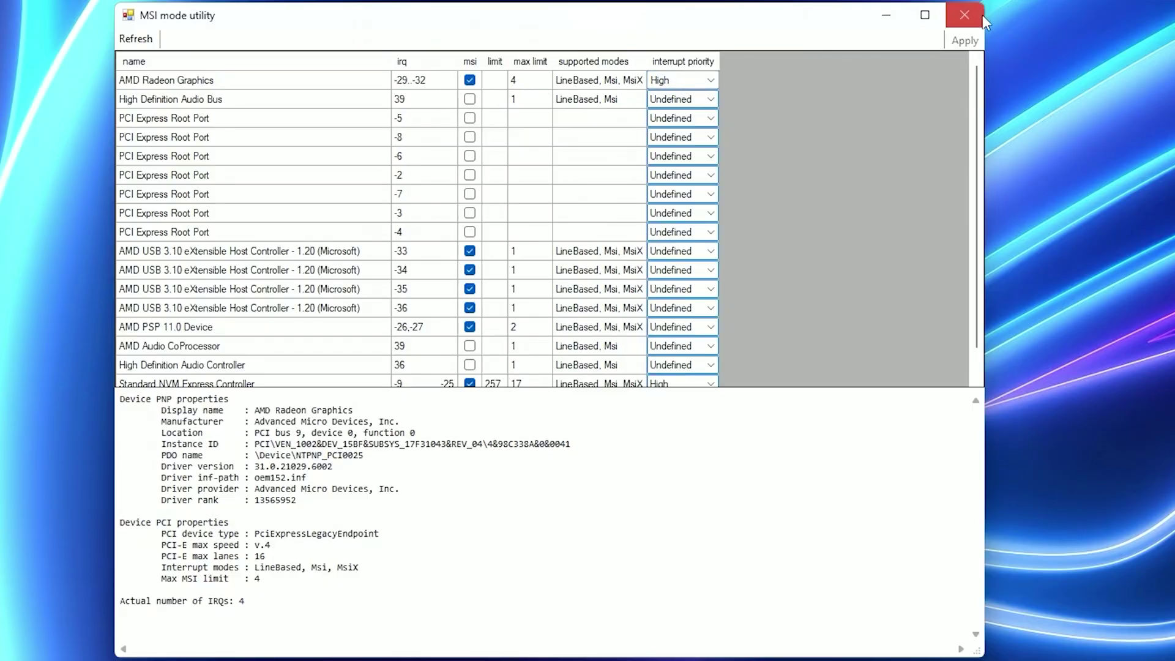
pyautogui.click(966, 16)
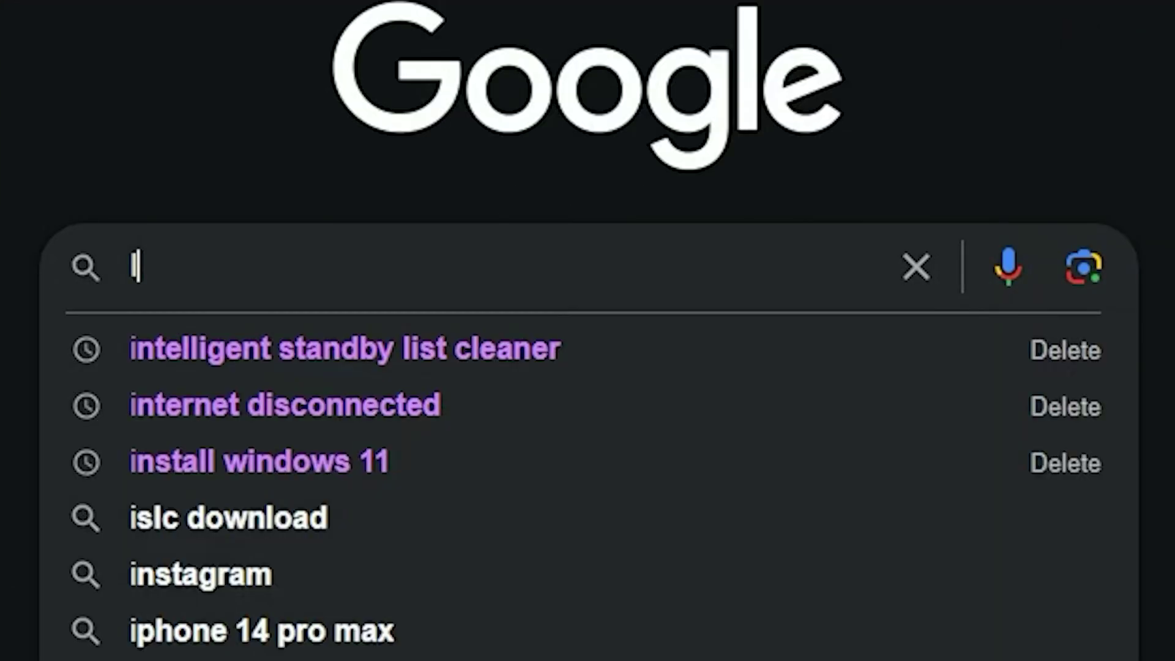
# Step: Search Google for 'ISCL tool'
pyautogui.write('ISCL tool')
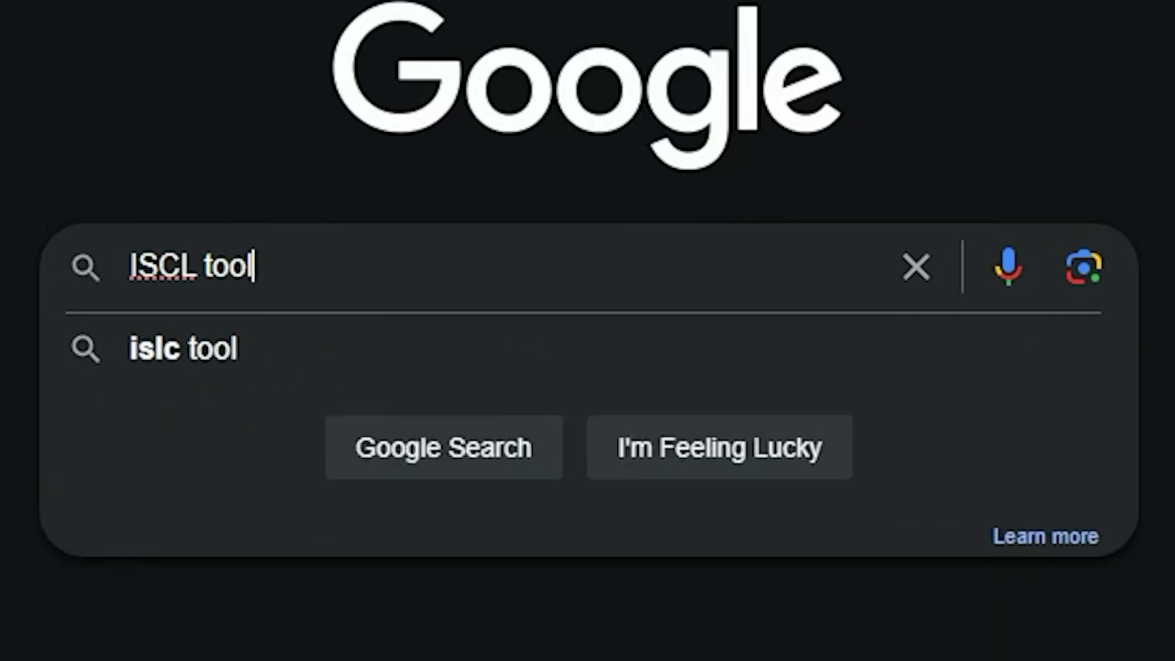
pyautogui.press('Return')
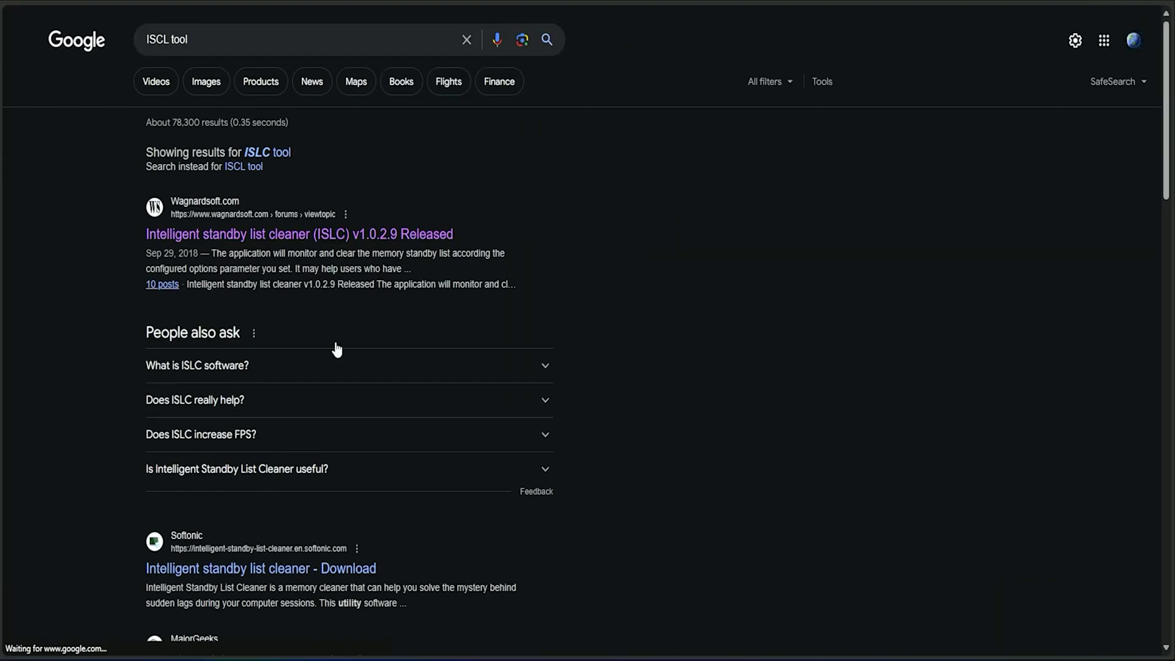
# Step: Open the Wagnardsoft Intelligent standby list cleaner v1.0.2.9 forum post
pyautogui.click(173, 241)
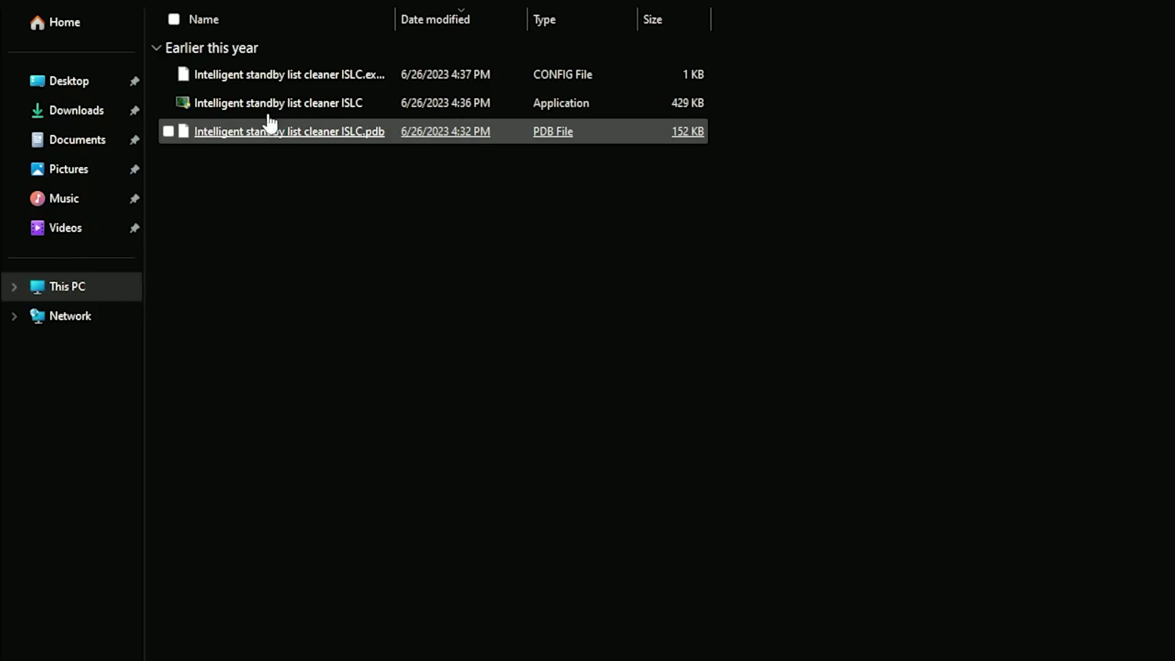
# Step: Run ISLC as administrator and purge the standby list once
pyautogui.click(267, 113)
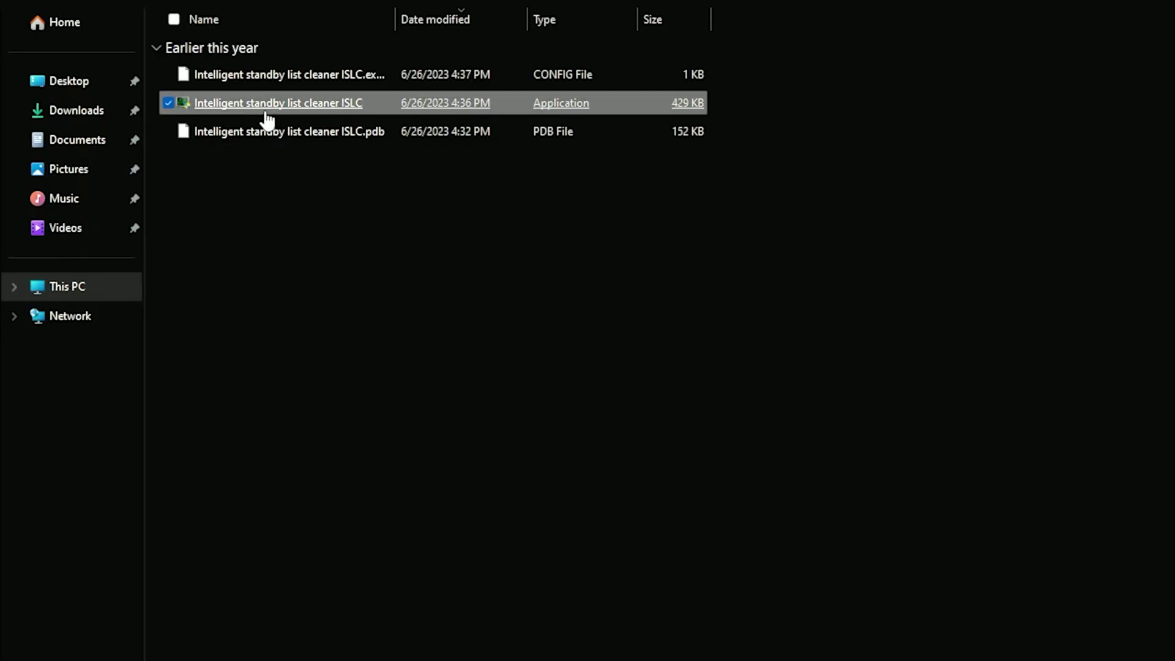
pyautogui.rightClick(267, 116)
pyautogui.click(318, 200)
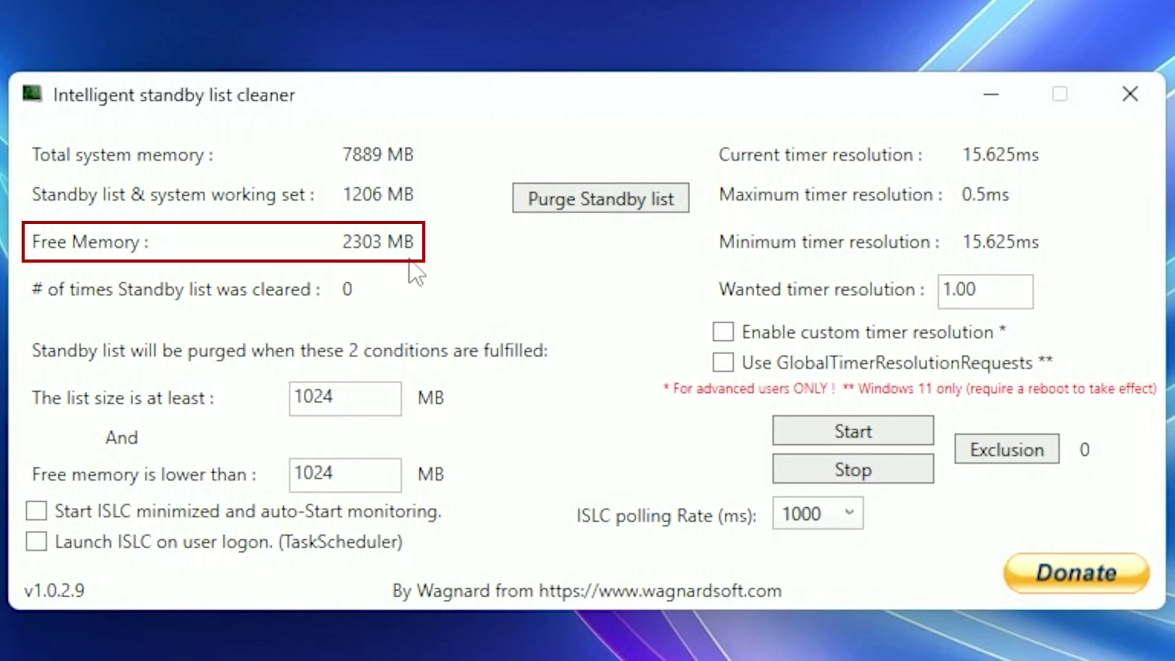
pyautogui.click(572, 207)
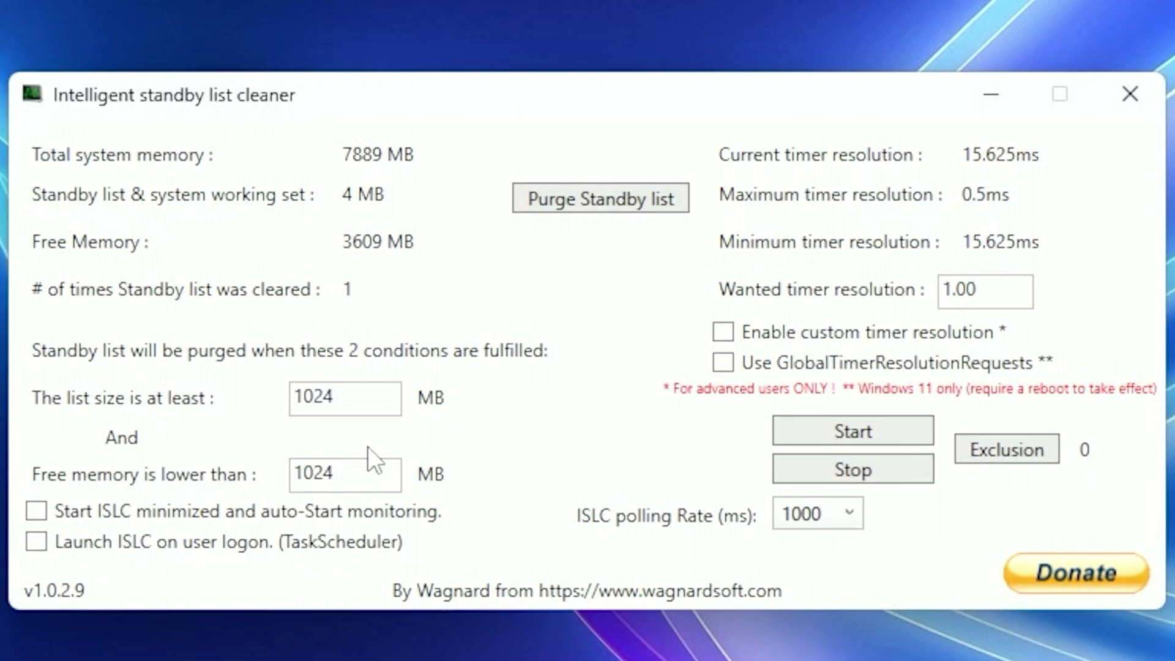
# Step: Set the purge thresholds to list size 1 MB and free memory 4096 MB
pyautogui.doubleClick(380, 401)
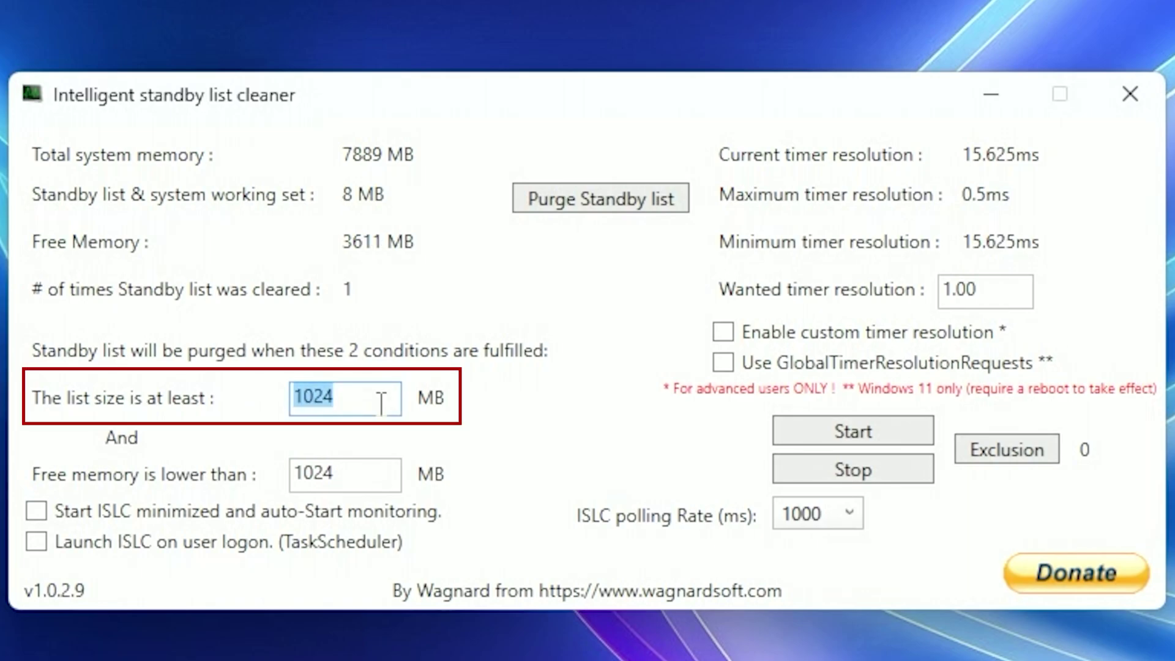
pyautogui.write('1')
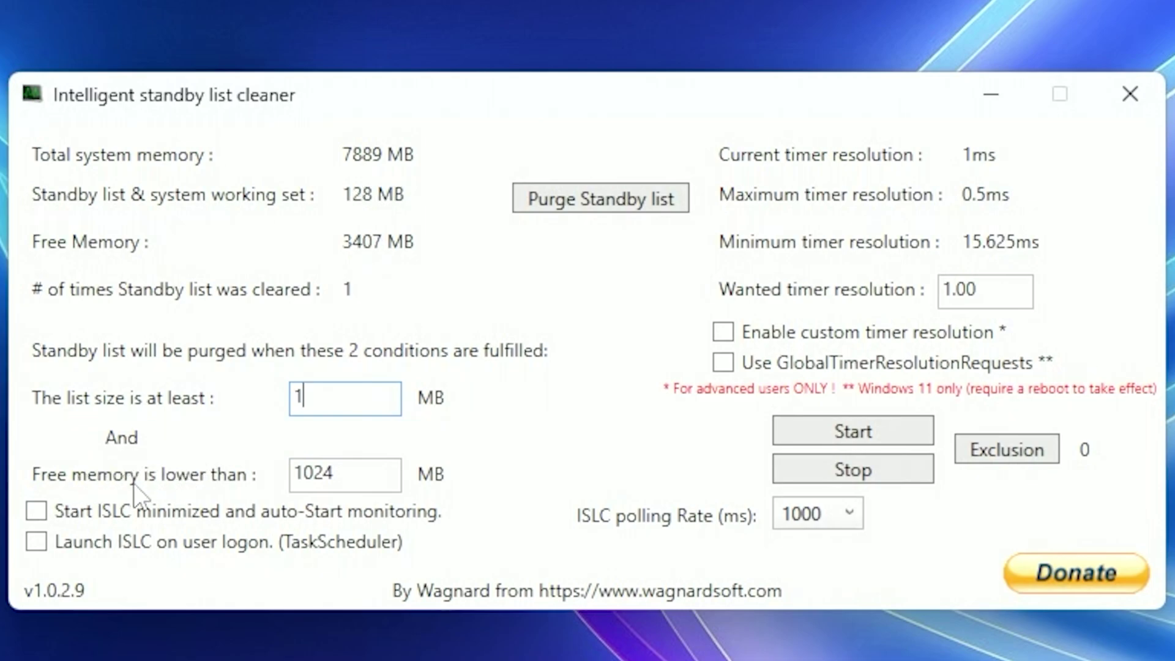
pyautogui.doubleClick(357, 476)
pyautogui.write('4096')
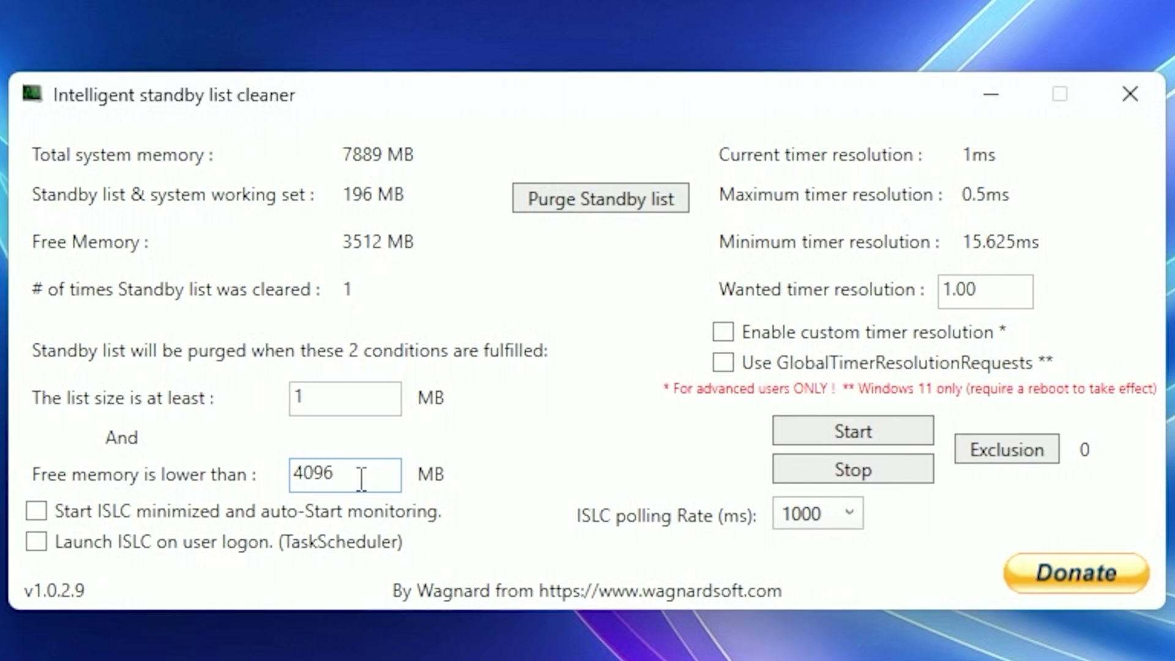
# Step: Enable start-minimized and launch at logon, and turn on a custom 0.50 ms timer resolution
pyautogui.click(189, 510)
pyautogui.click(134, 549)
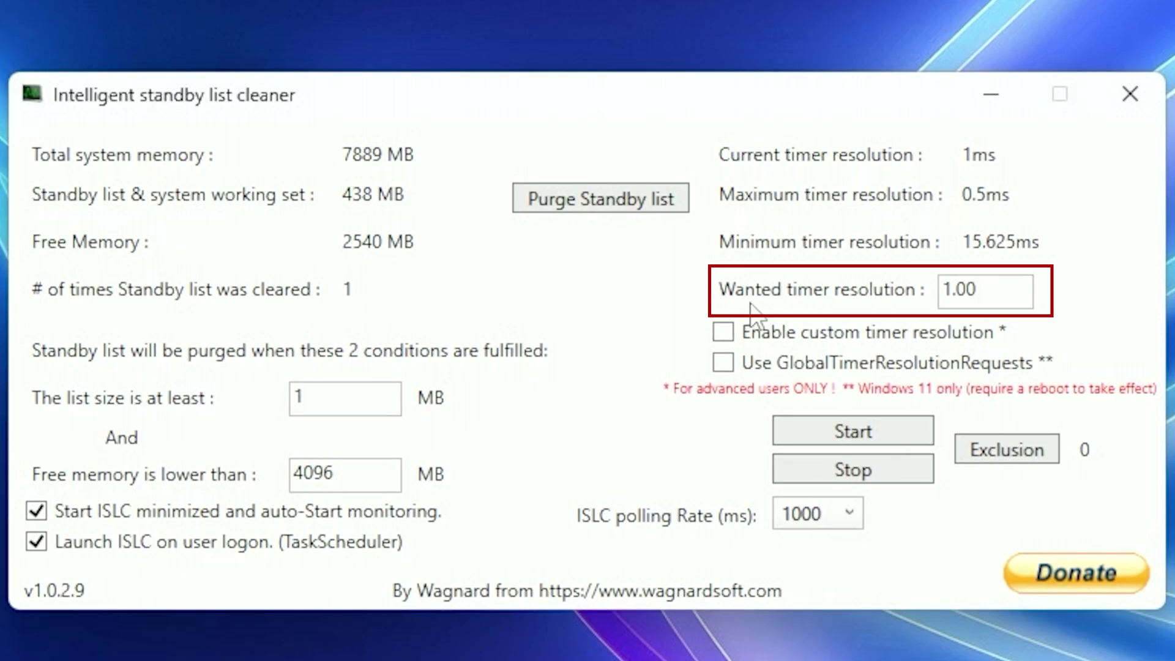
pyautogui.write('0.5')
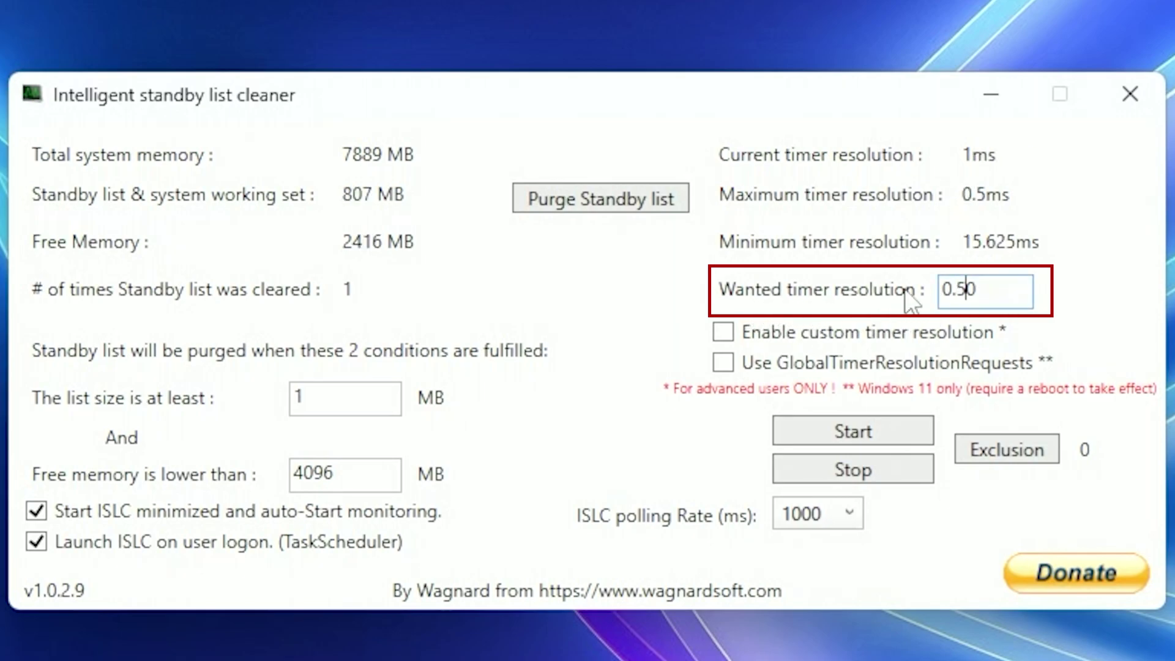
pyautogui.doubleClick(1007, 288)
pyautogui.click(1009, 288)
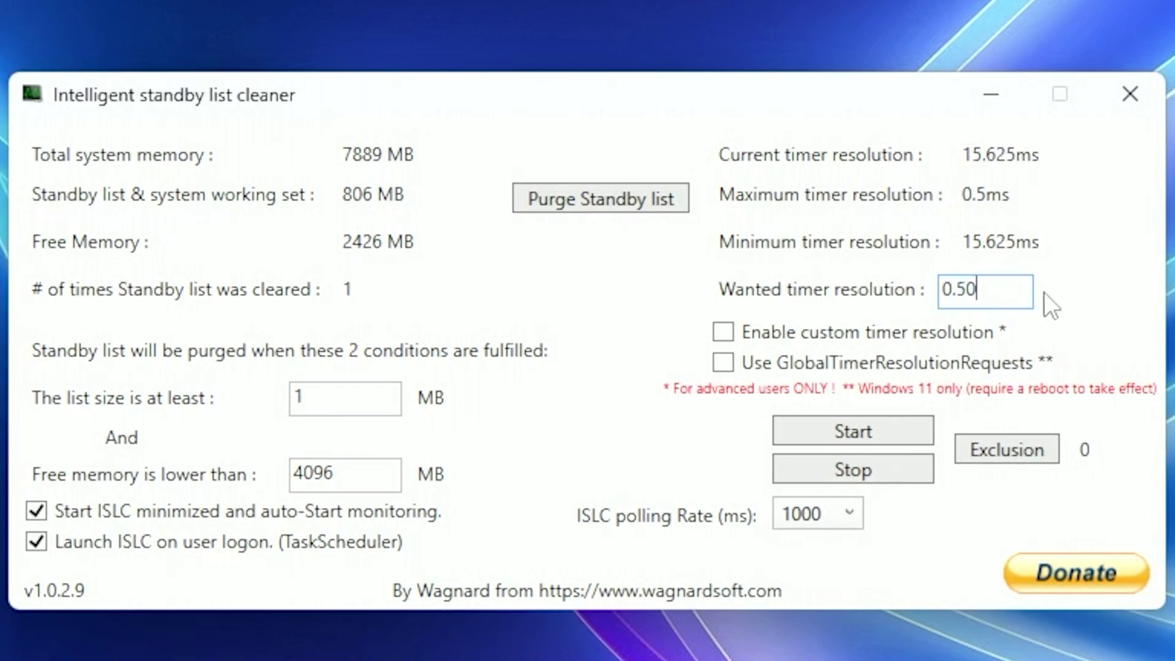
pyautogui.click(879, 335)
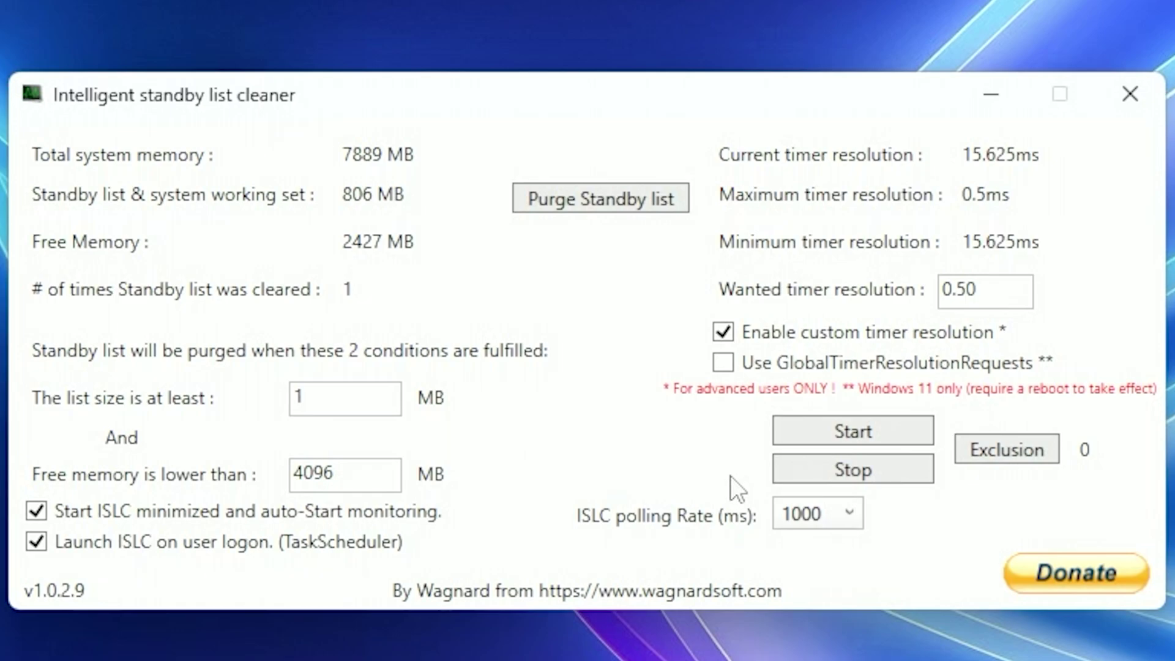
# Step: Set the ISLC polling rate to 500 ms and start monitoring
pyautogui.click(821, 522)
pyautogui.click(805, 572)
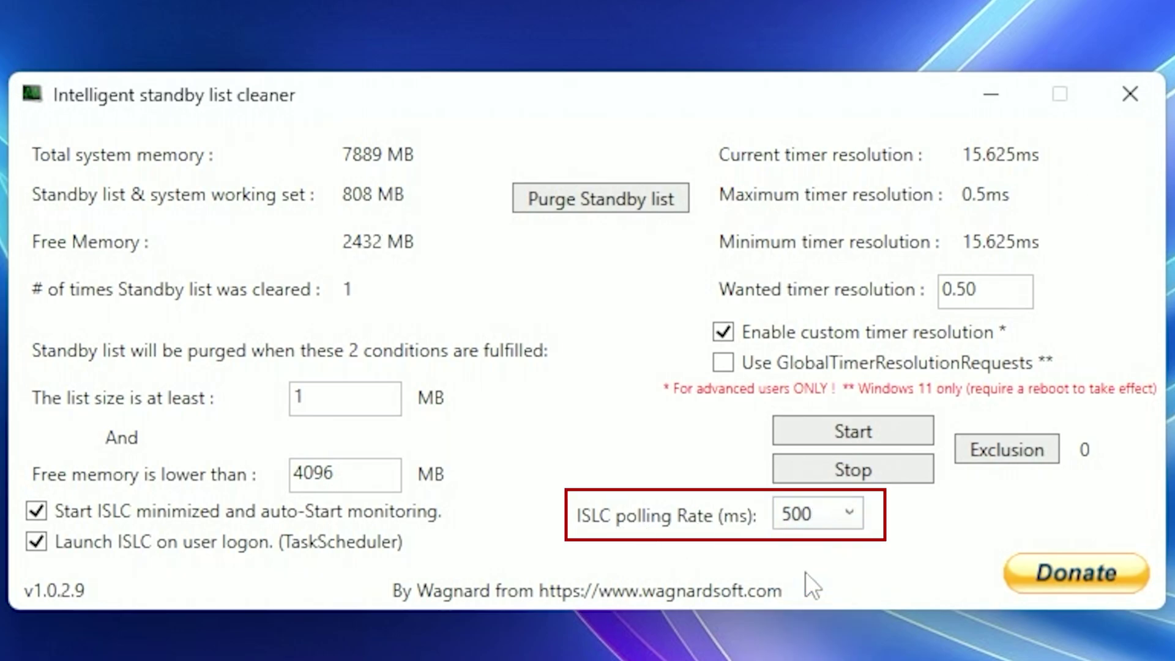
pyautogui.click(857, 425)
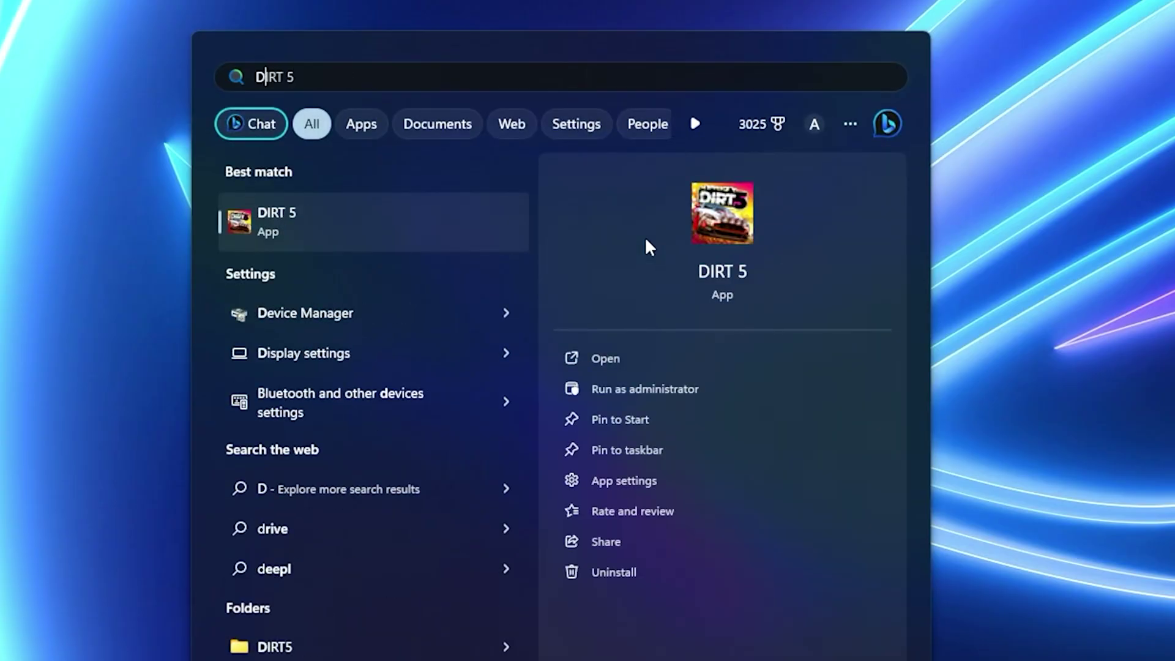
# Step: Open Device Manager and disable High precision event timer under System devices
pyautogui.write('EVICE')
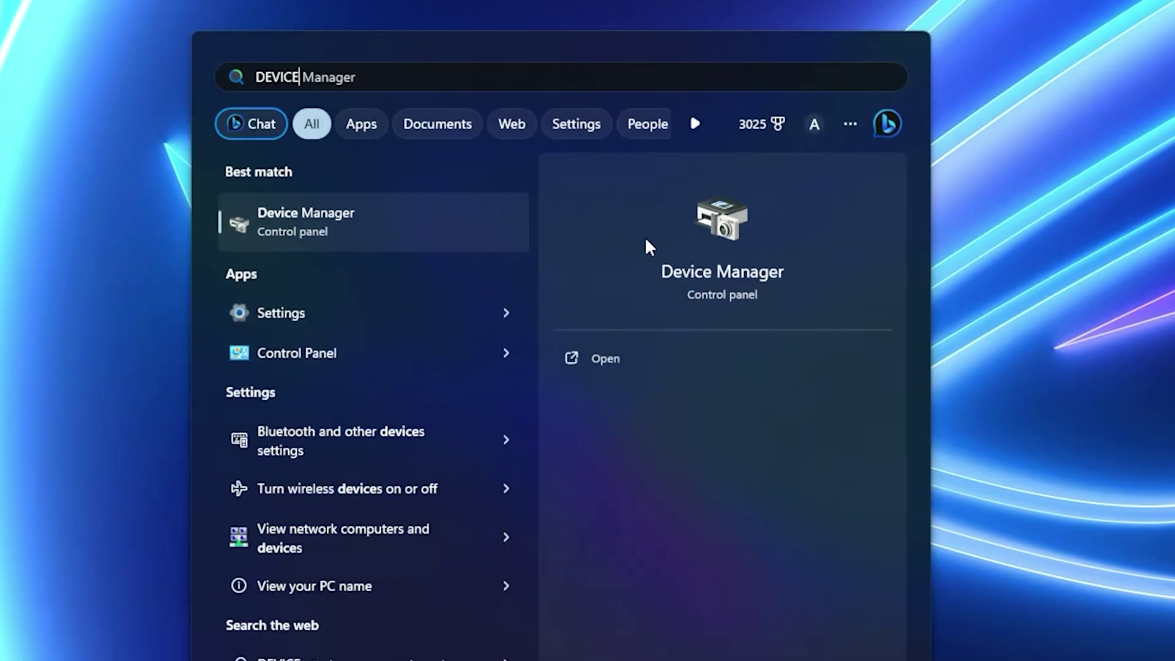
pyautogui.press('Return')
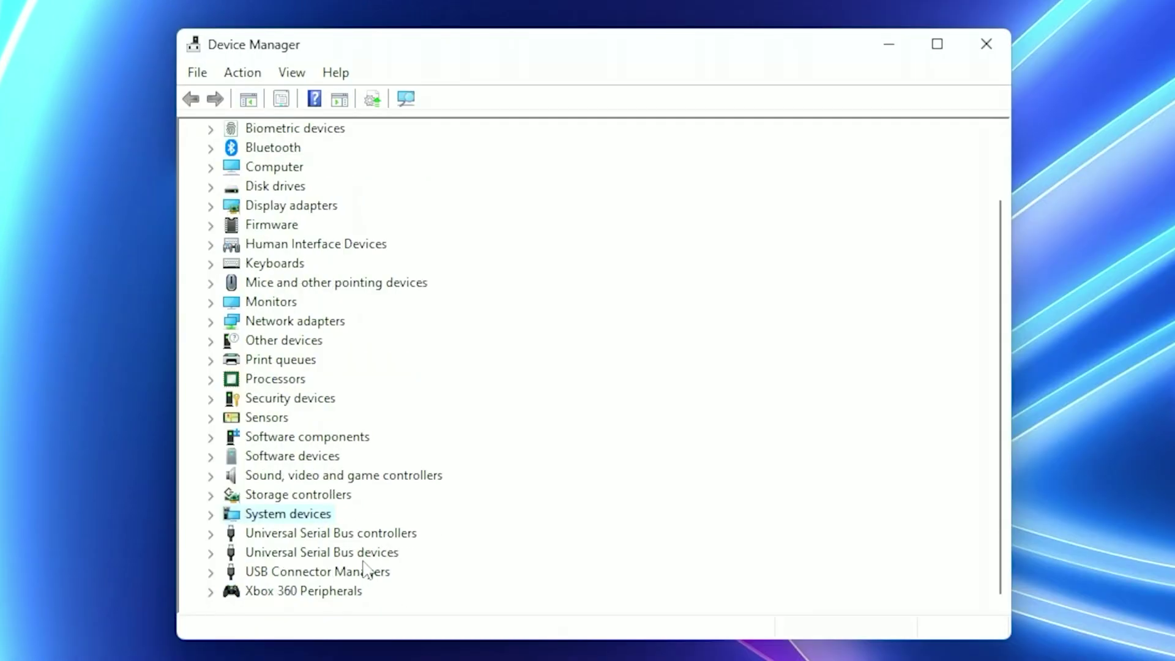
pyautogui.doubleClick(274, 515)
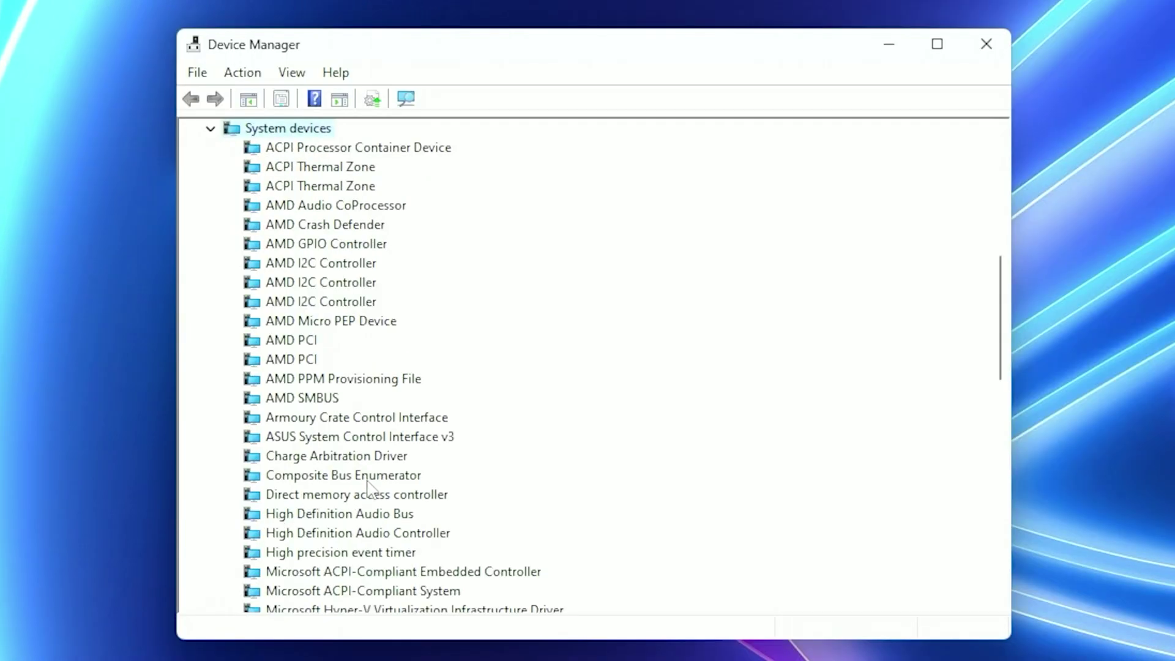
pyautogui.scroll(-1, 618, 471)
pyautogui.scroll(-1, 618, 471)
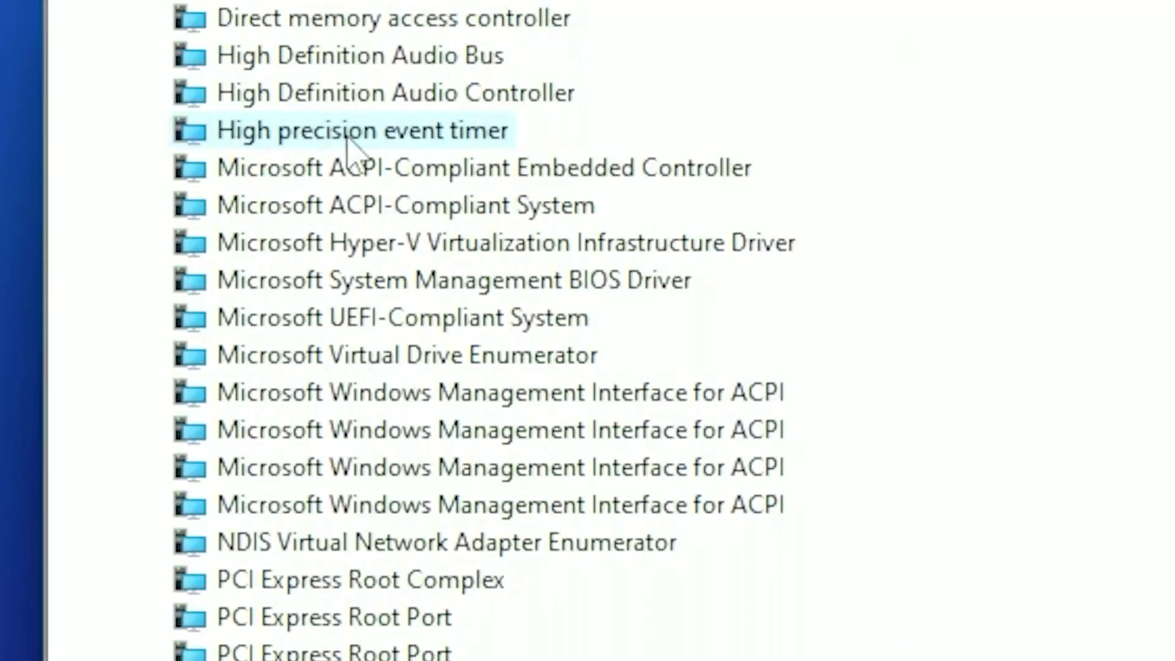
pyautogui.rightClick(403, 142)
pyautogui.click(449, 216)
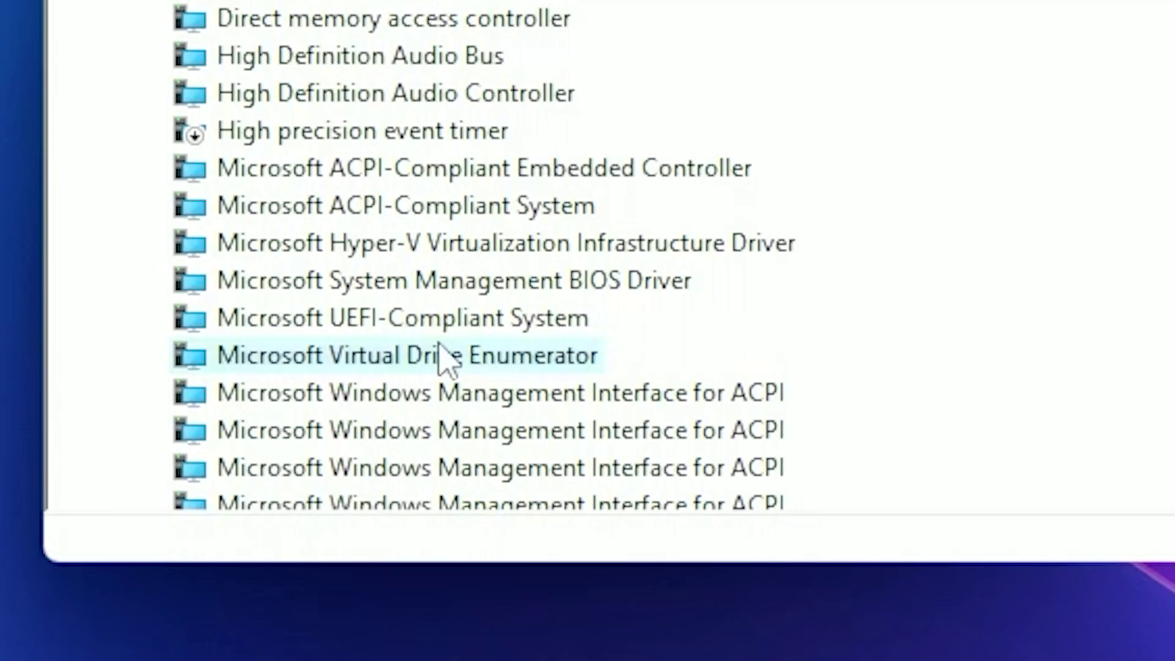
# Step: Disable Remote Desktop Device Redirector Bus, postpone the restart, and close Device Manager
pyautogui.rightClick(439, 351)
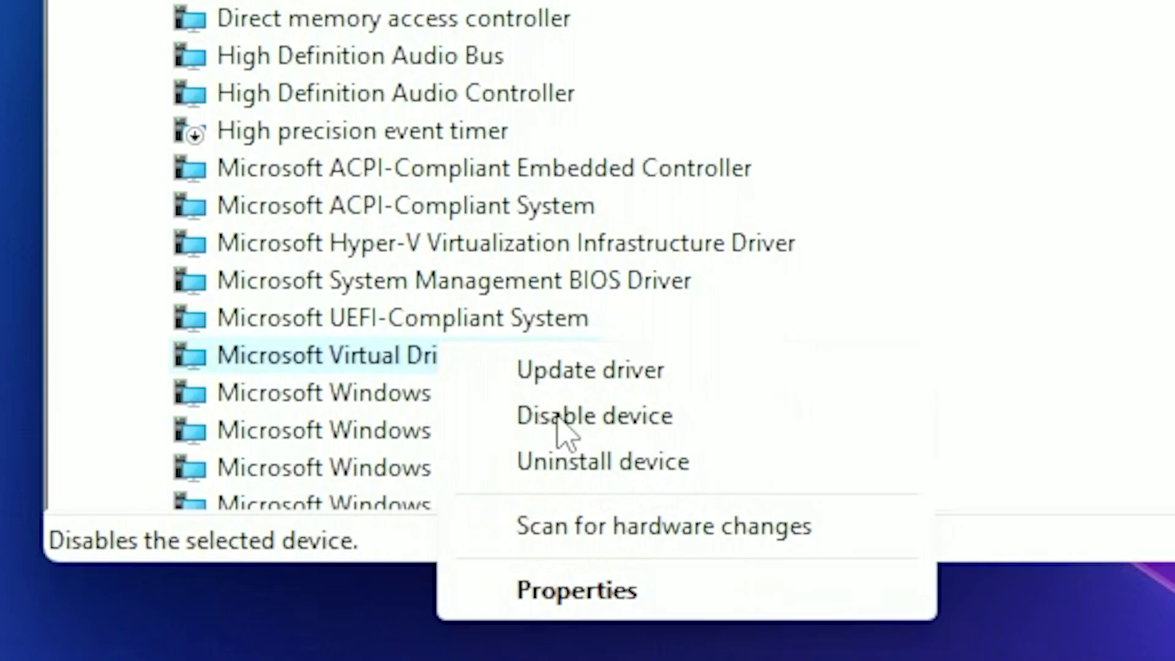
pyautogui.press('Escape')
pyautogui.click(474, 373)
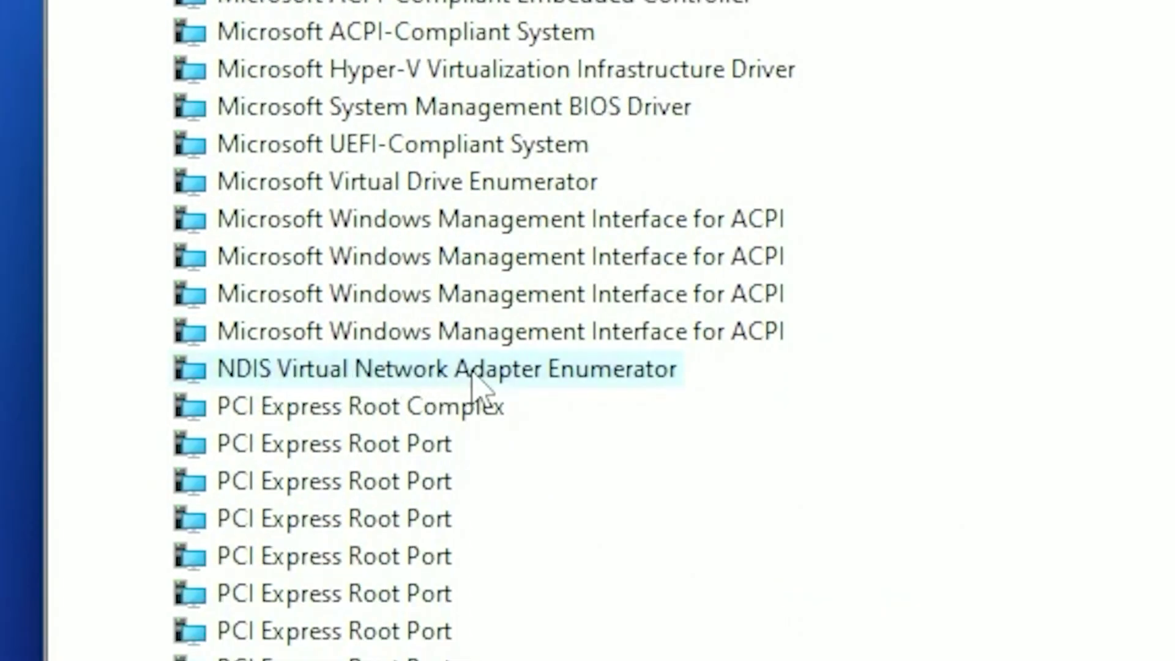
pyautogui.rightClick(473, 377)
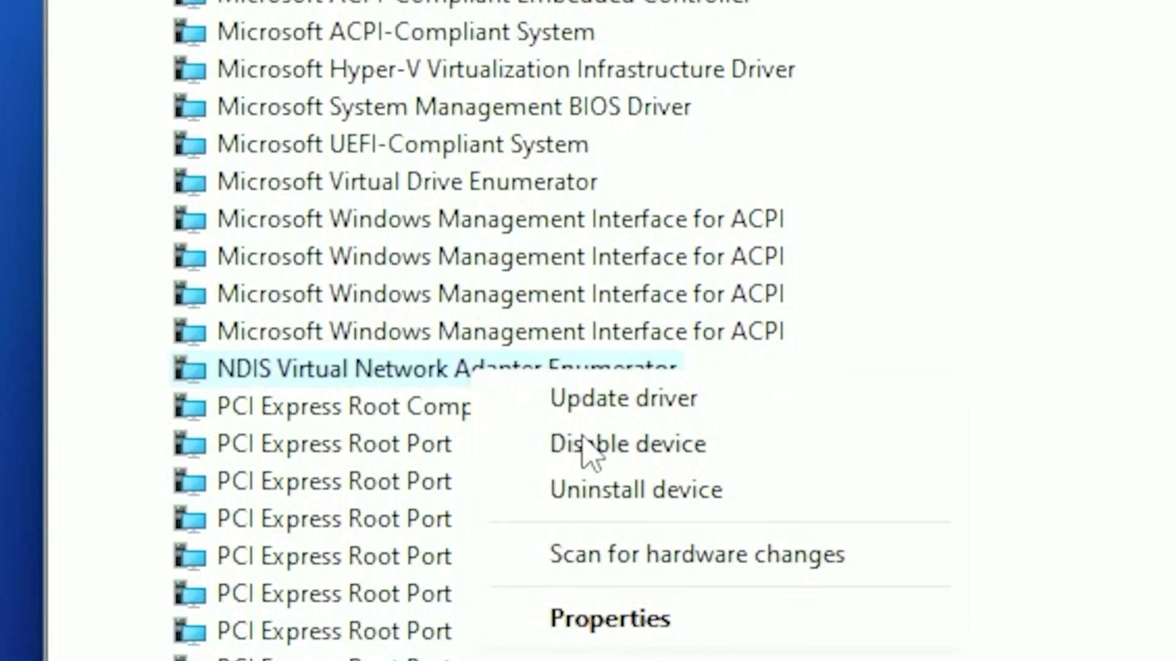
pyautogui.scroll(-8, 483, 490)
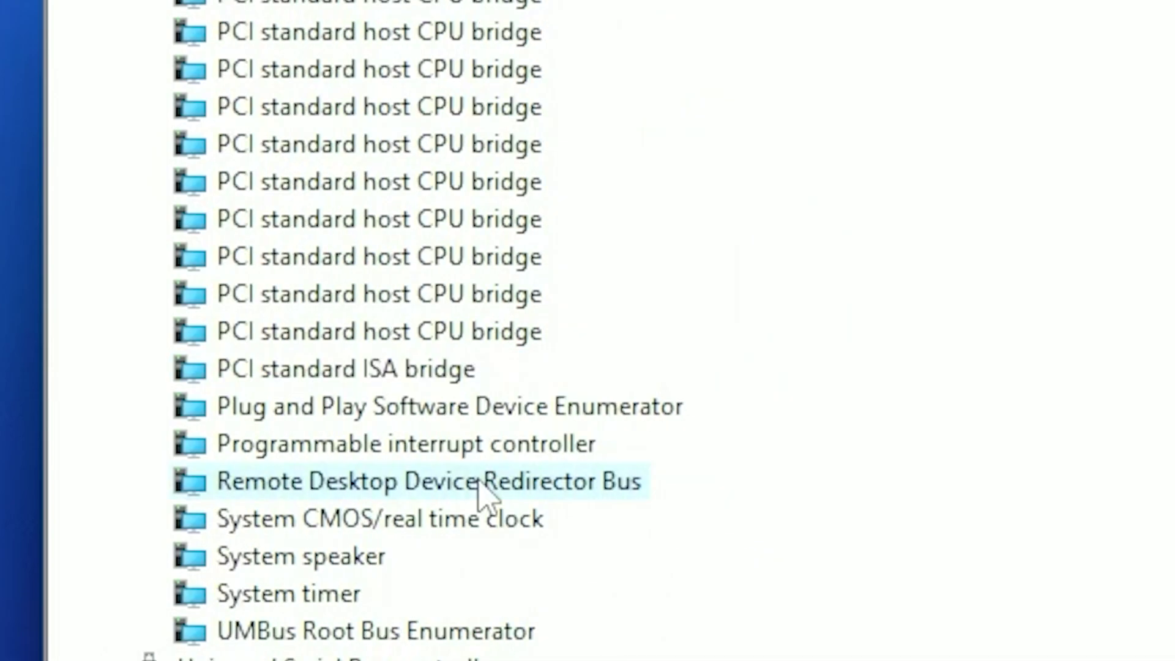
pyautogui.rightClick(478, 482)
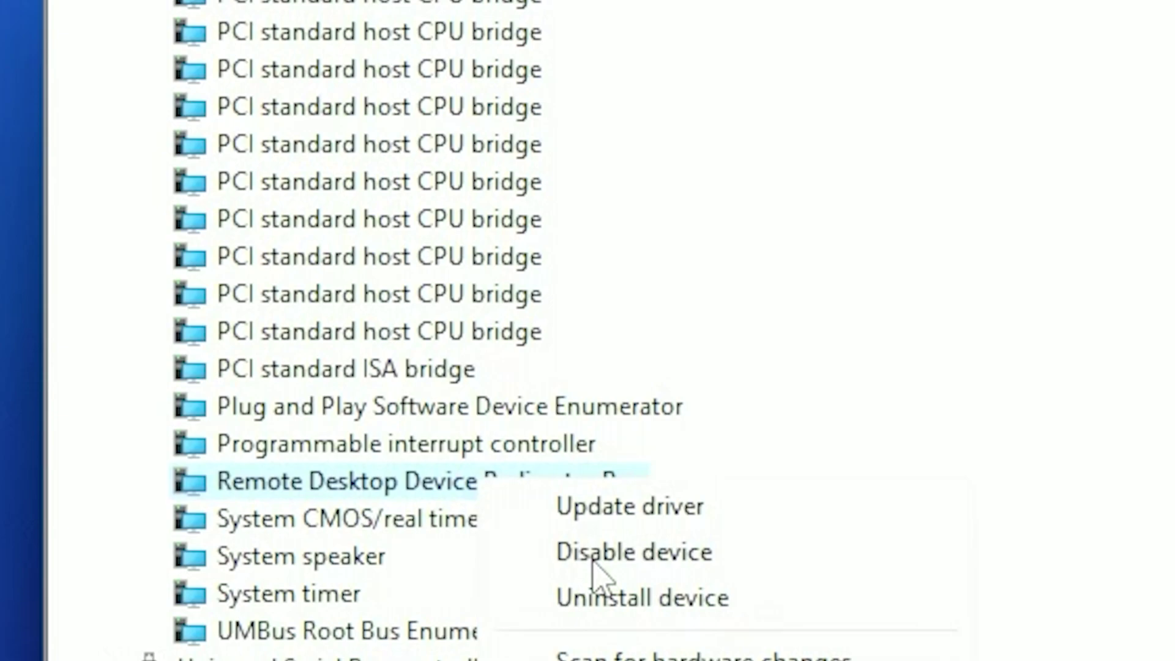
pyautogui.click(592, 562)
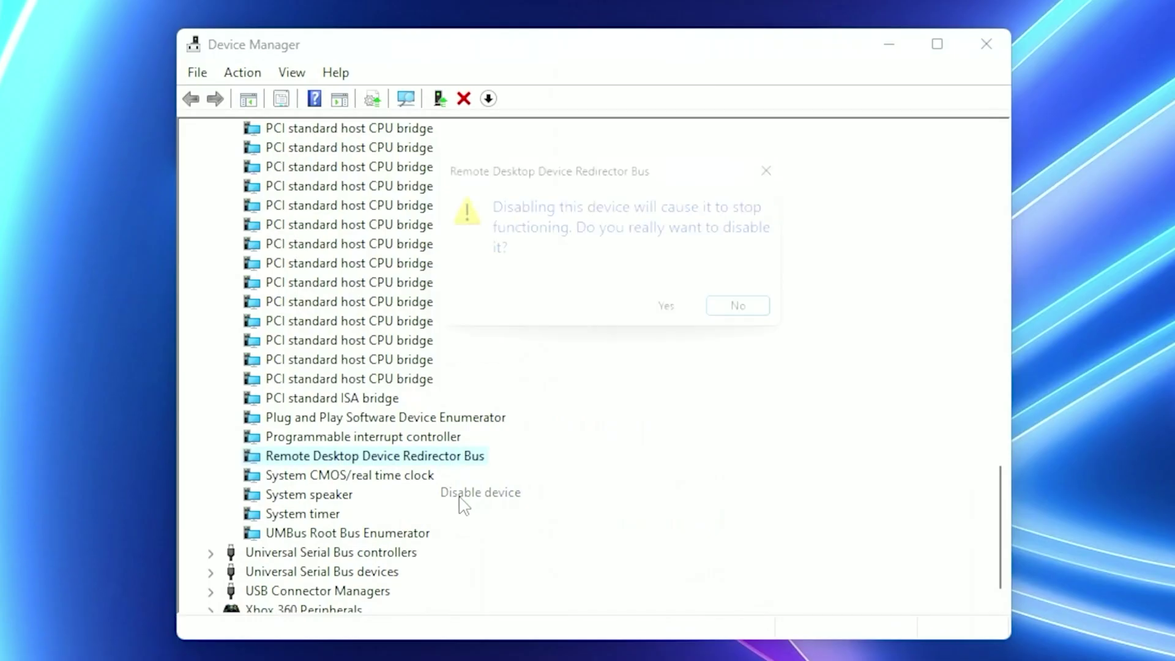
pyautogui.click(1006, 217)
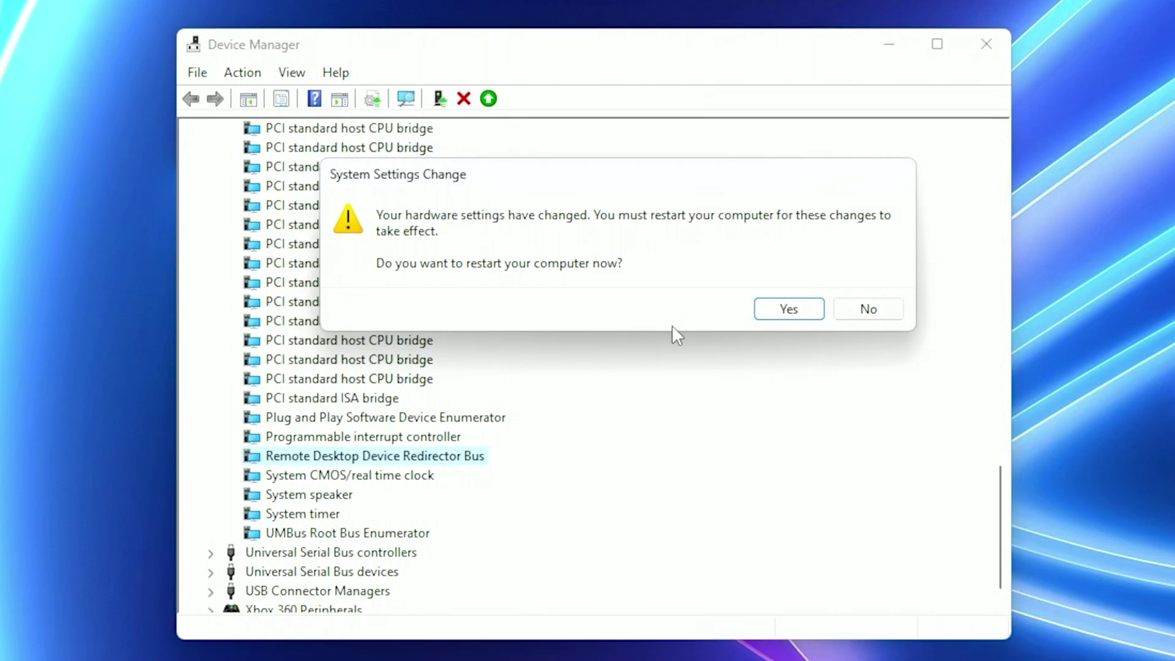
pyautogui.click(866, 309)
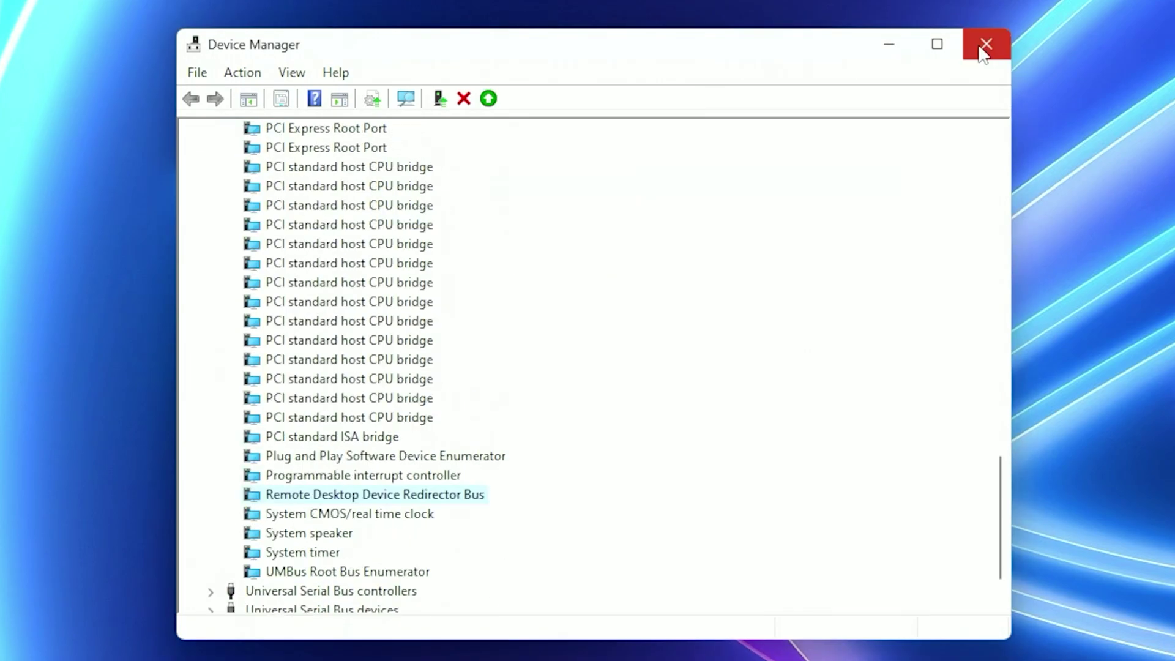
pyautogui.click(986, 44)
pyautogui.press('super')
# Step: Open Registry Editor and navigate to SOFTWARE\Microsoft\Windows NT\CurrentVersion\Multimedia\SystemProfile
pyautogui.write('RE')
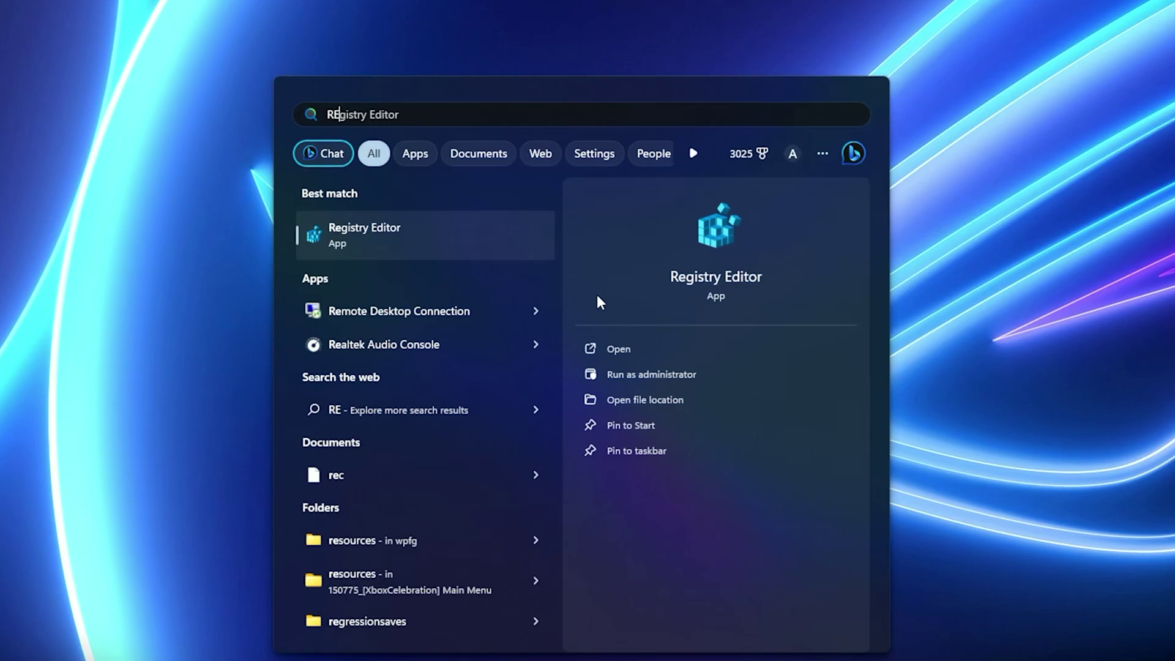
pyautogui.press('Return')
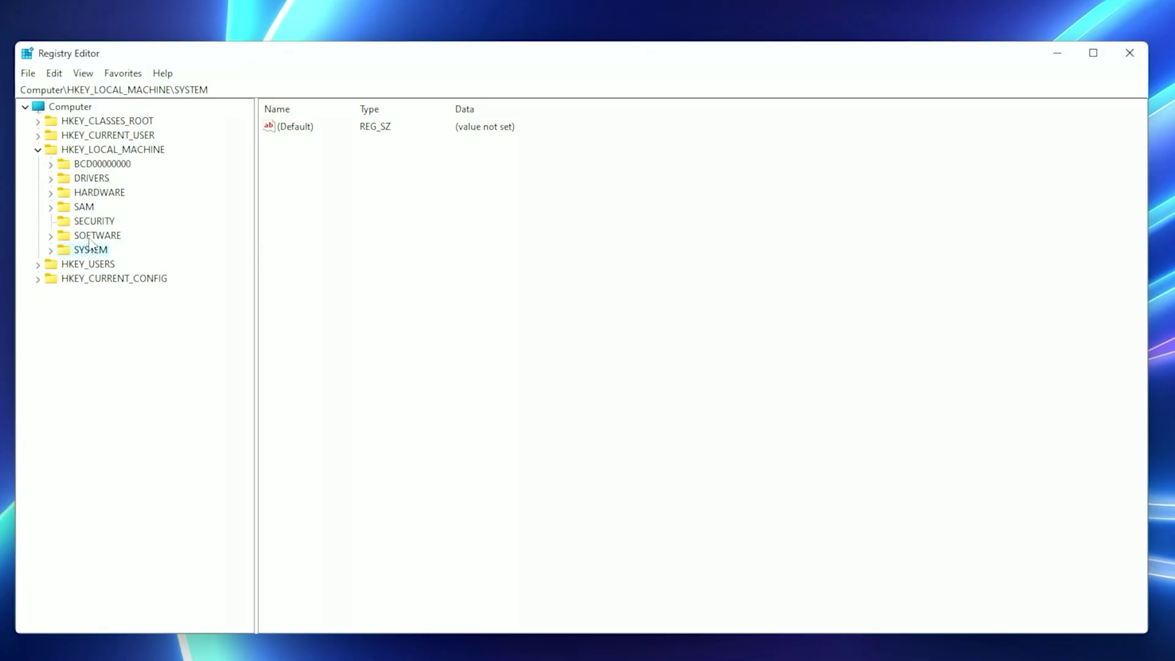
pyautogui.doubleClick(92, 237)
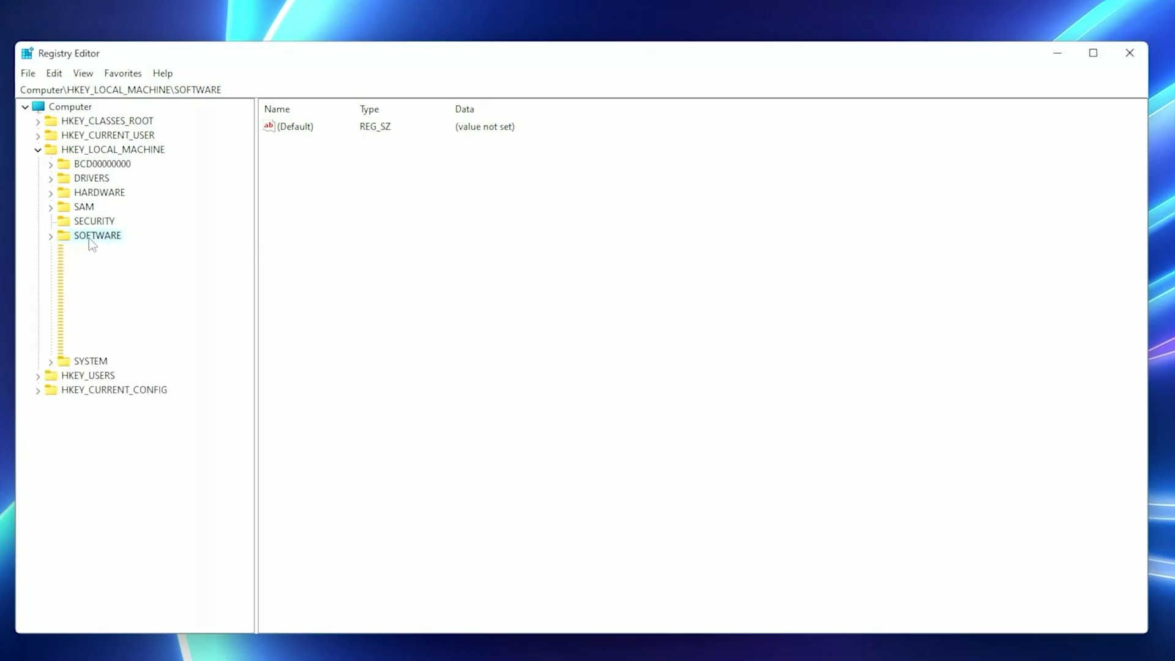
pyautogui.scroll(-1, 102, 340)
pyautogui.doubleClick(108, 422)
pyautogui.scroll(-20, 123, 498)
pyautogui.doubleClick(122, 494)
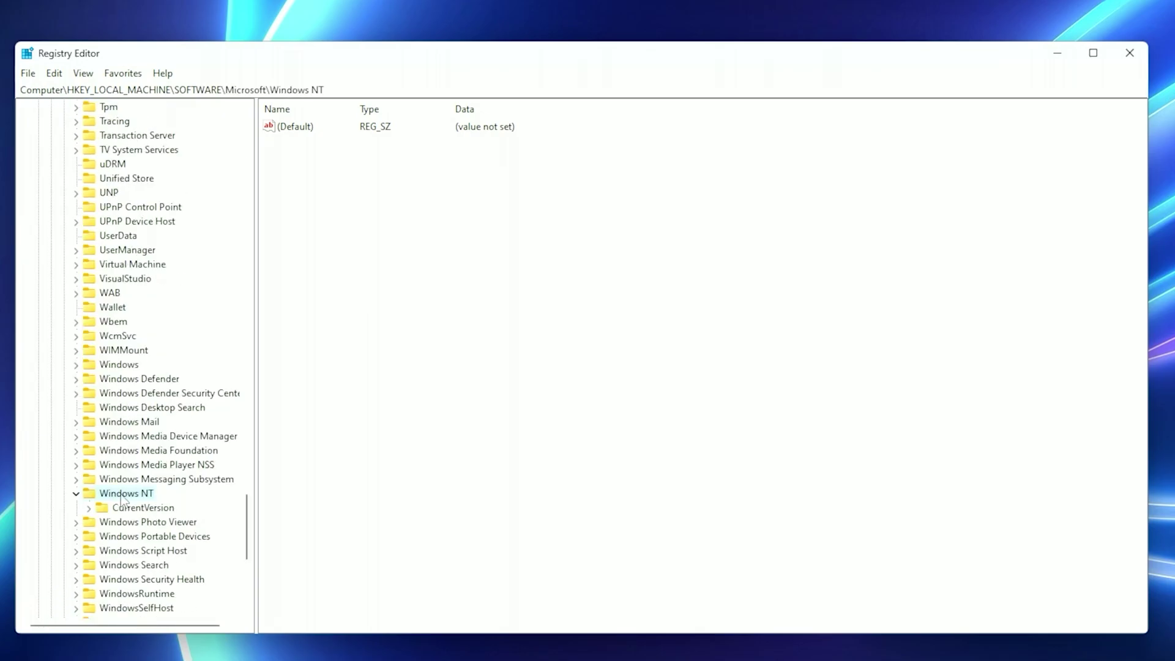
pyautogui.scroll(-1, 122, 499)
pyautogui.click(134, 466)
pyautogui.doubleClick(134, 468)
pyautogui.scroll(-15, 147, 428)
pyautogui.click(153, 379)
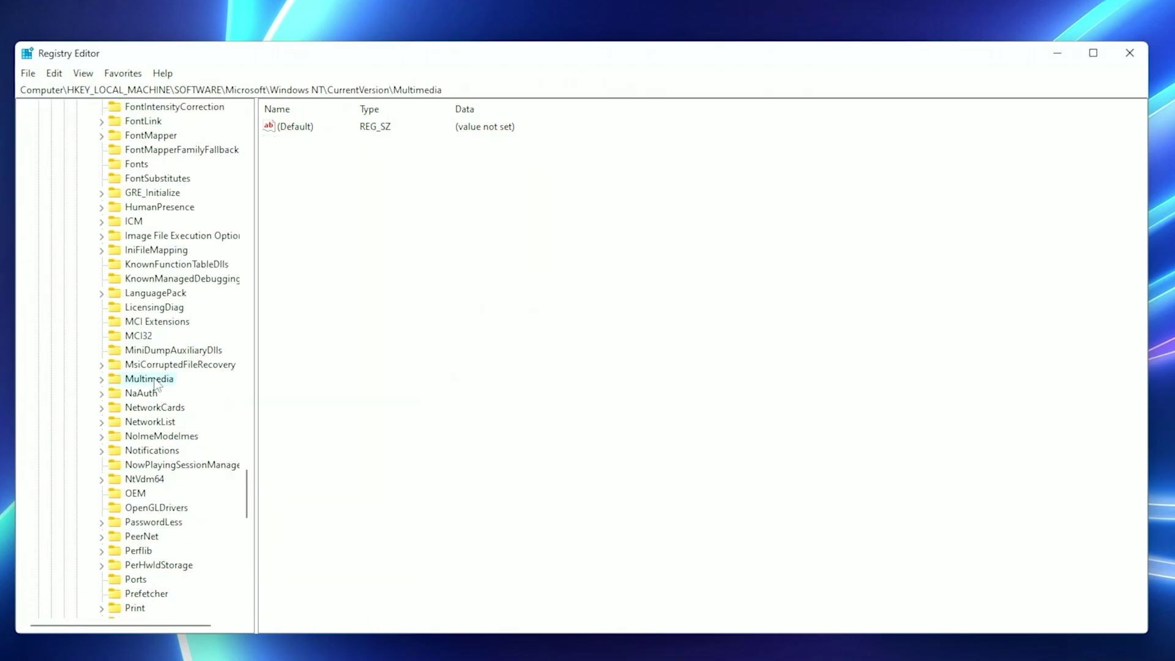
pyautogui.doubleClick(153, 380)
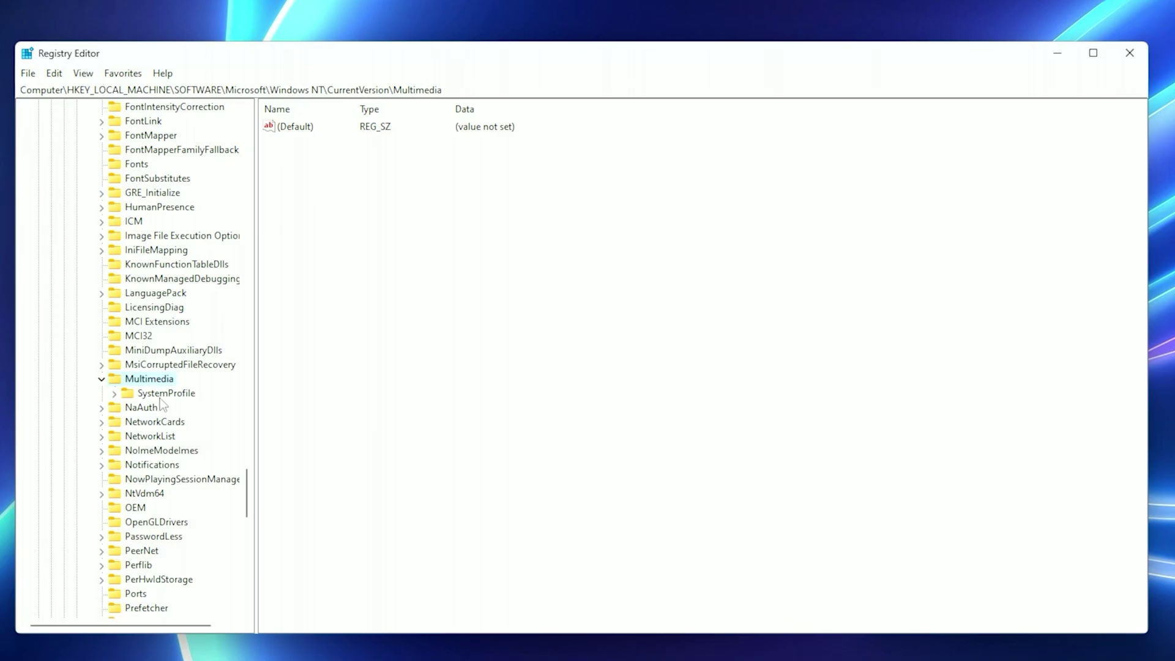
pyautogui.doubleClick(160, 395)
# Step: Set SystemResponsiveness to 1
pyautogui.rightClick(306, 156)
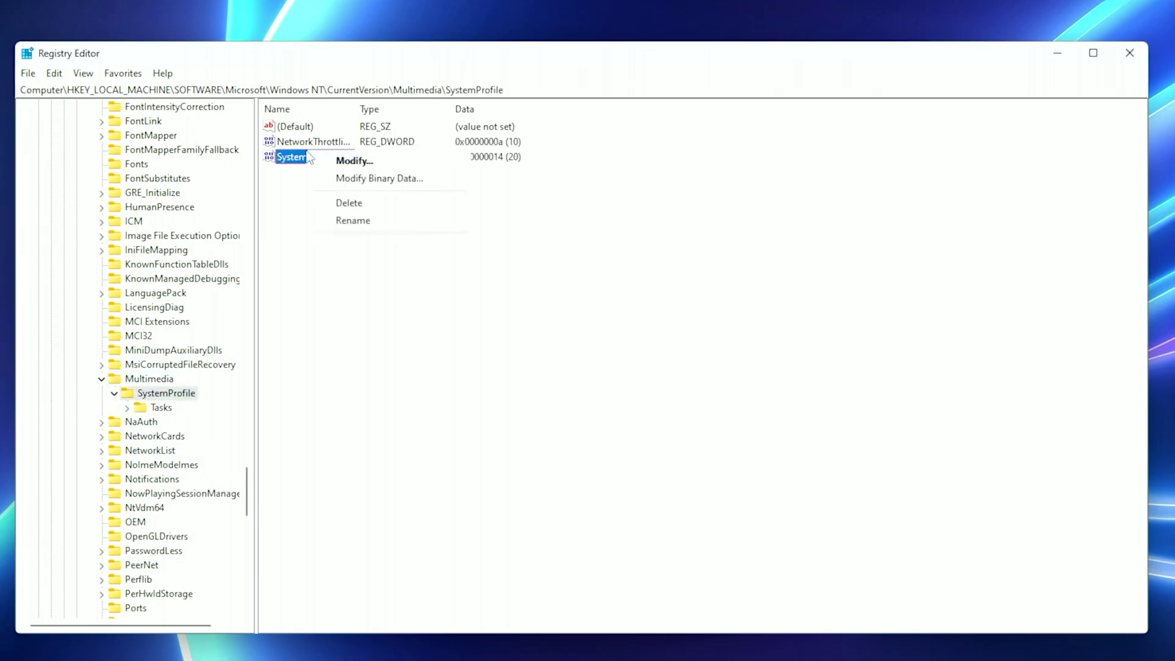
pyautogui.click(346, 162)
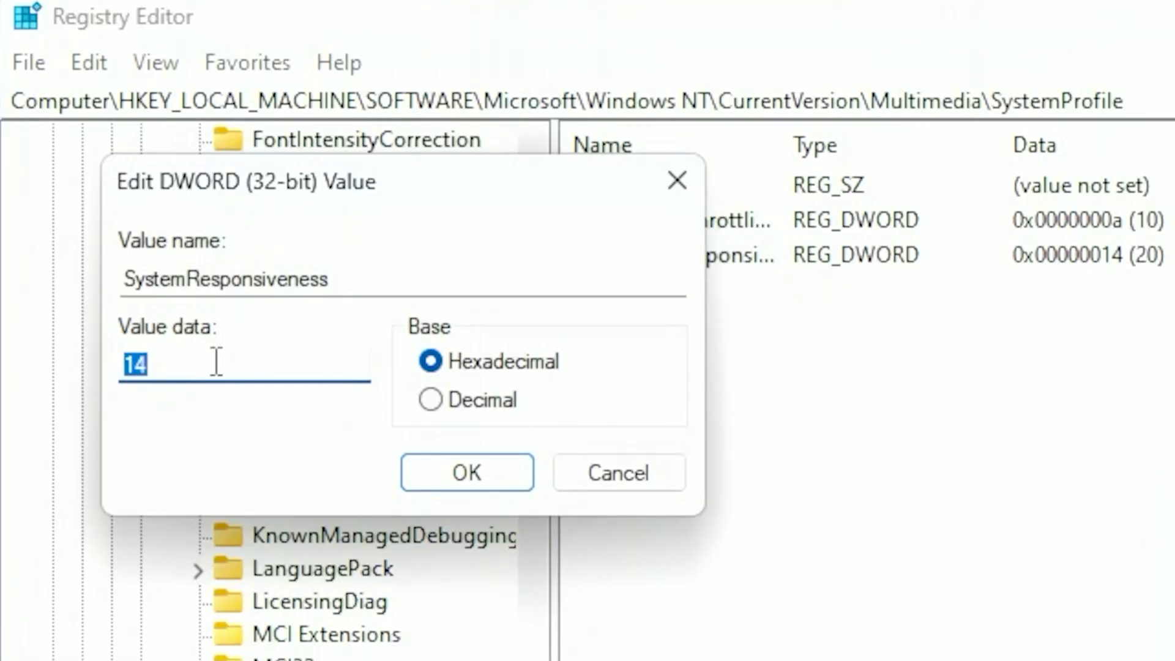
pyautogui.write('1')
pyautogui.click(224, 253)
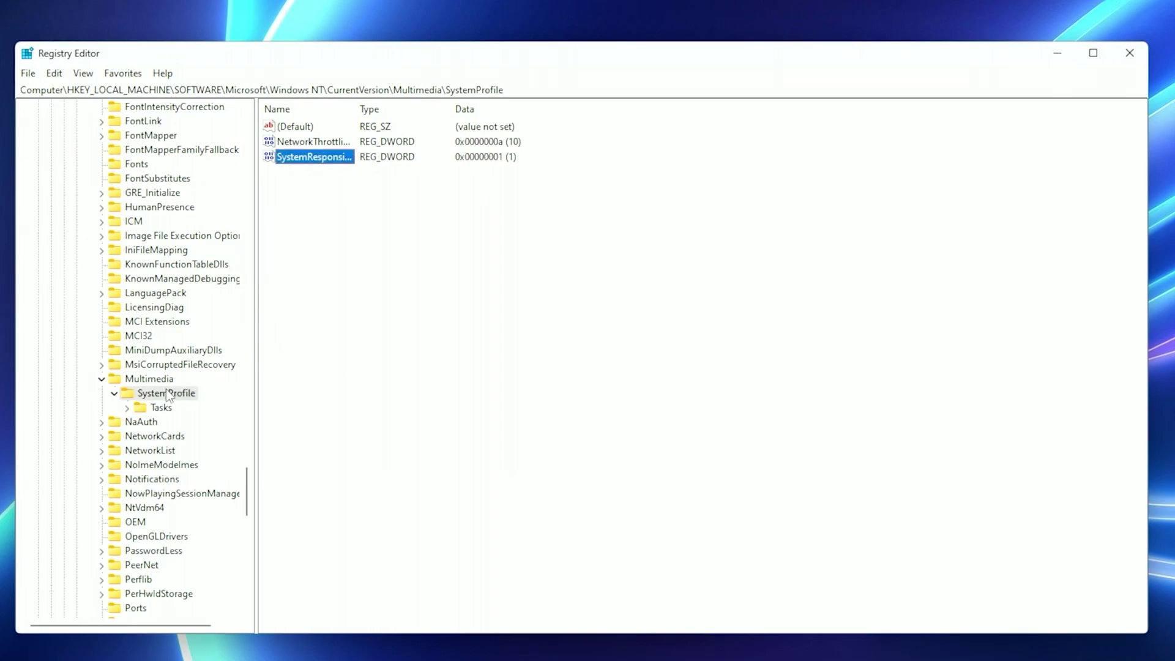
# Step: Set the Tasks\Games Priority value to 6
pyautogui.doubleClick(162, 408)
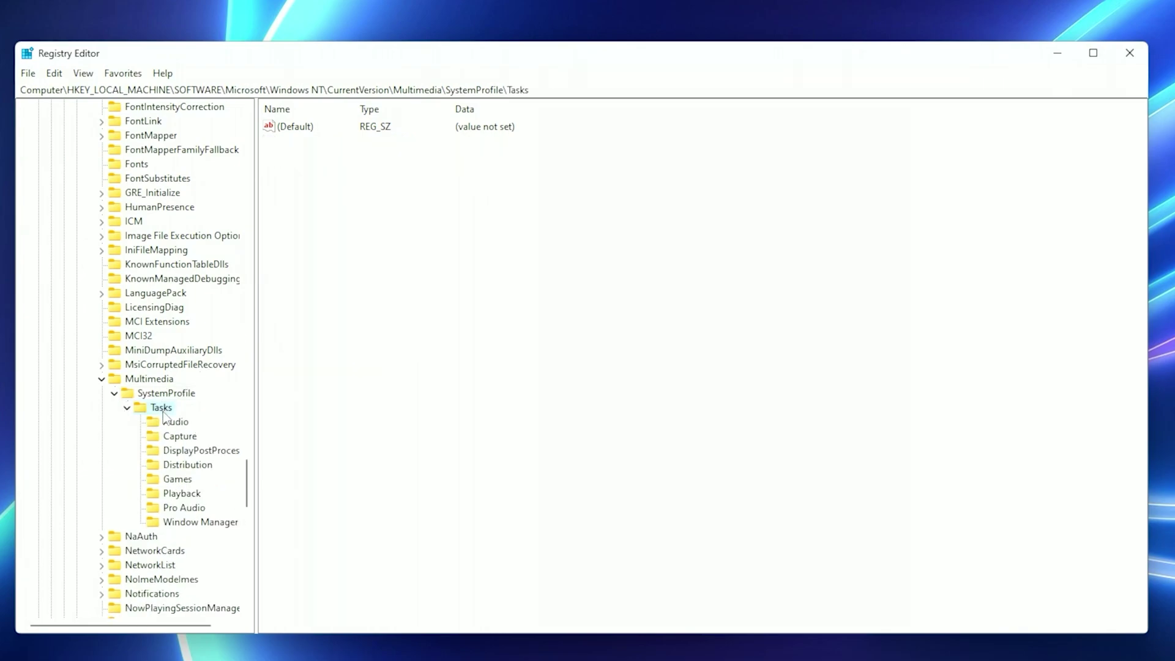
pyautogui.click(177, 480)
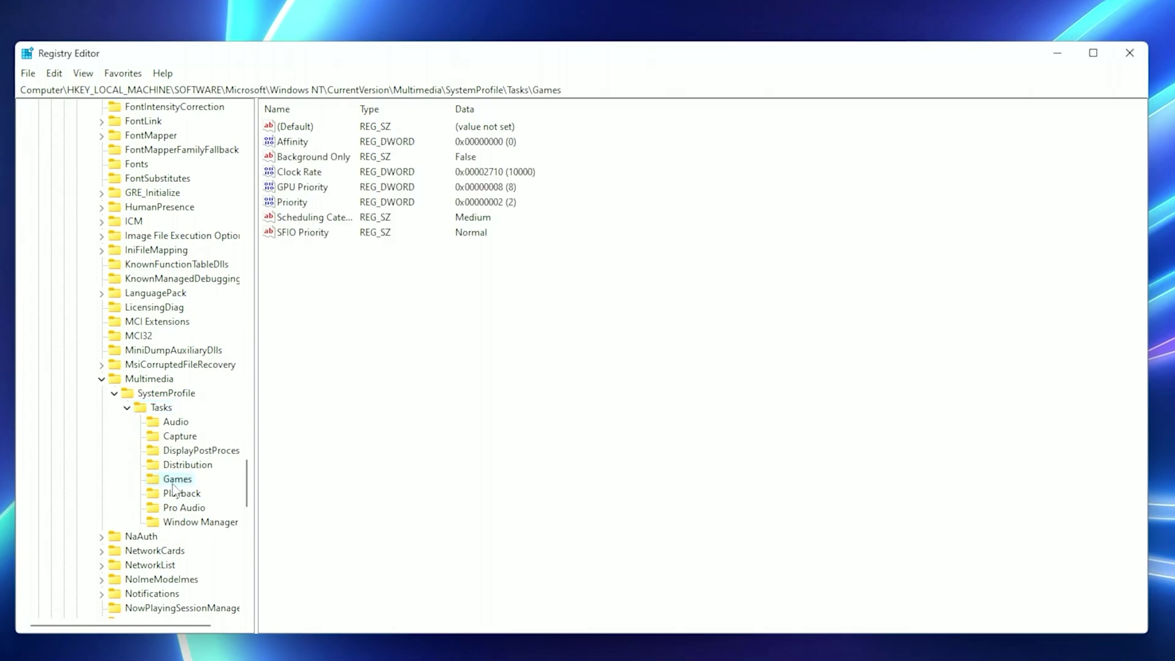
pyautogui.rightClick(306, 203)
pyautogui.click(333, 210)
pyautogui.write('6')
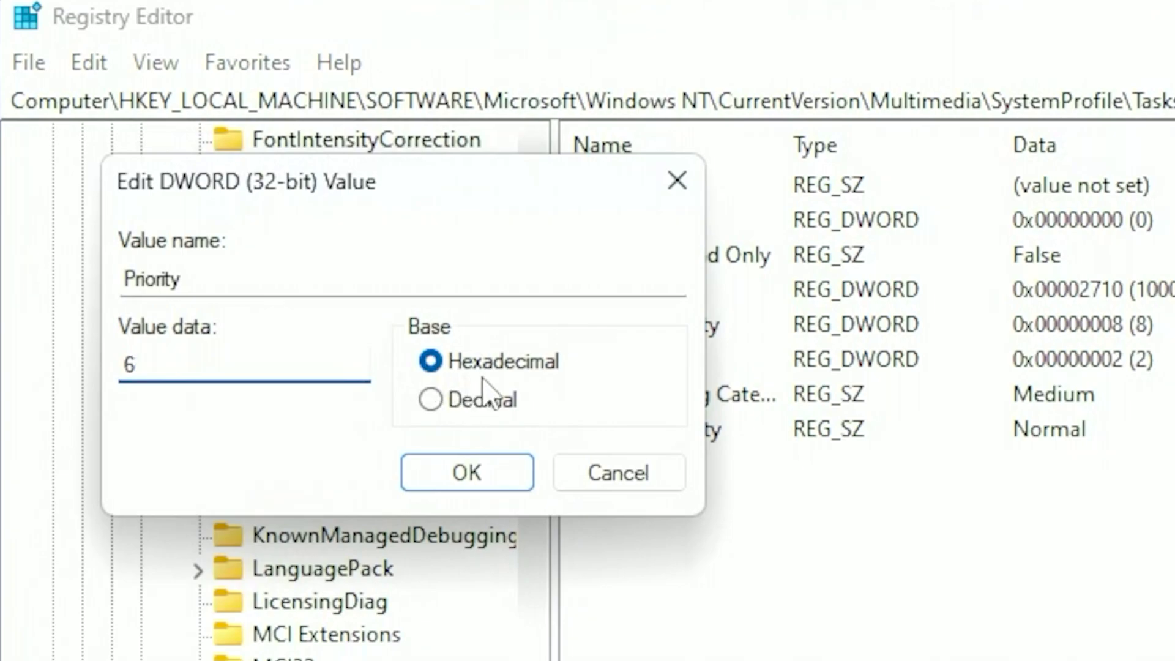
pyautogui.click(470, 474)
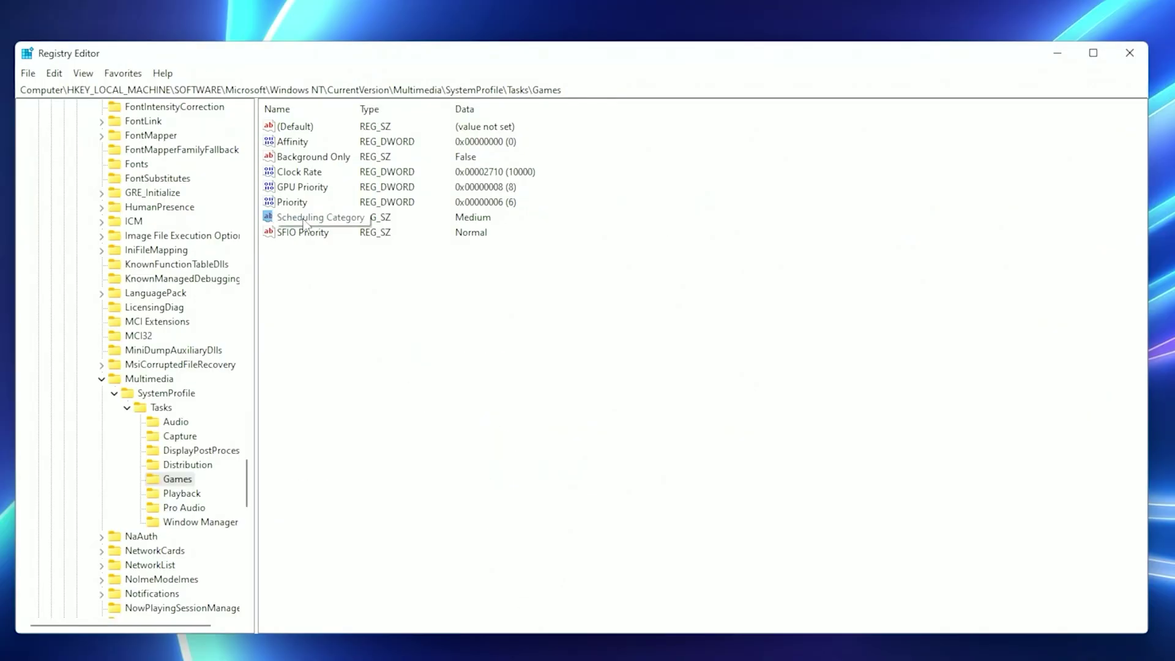
# Step: Set the Games Scheduling Category and SFIO Priority to High, then collapse the tree
pyautogui.rightClick(305, 223)
pyautogui.click(318, 229)
pyautogui.write('High')
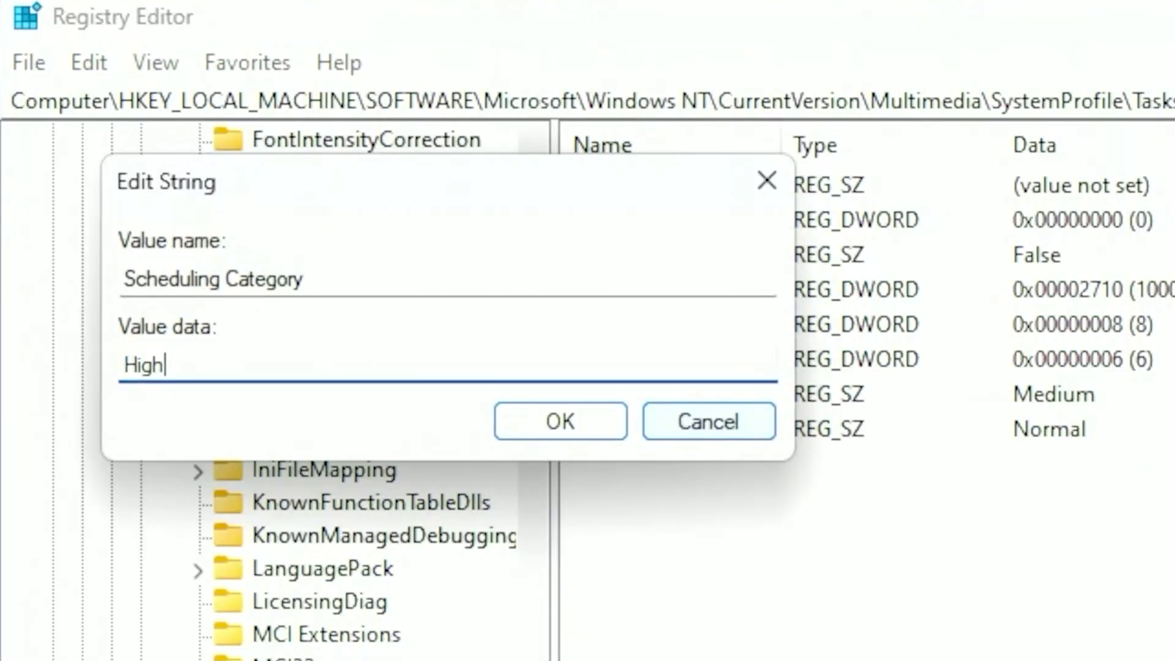
pyautogui.press('Return')
pyautogui.rightClick(310, 237)
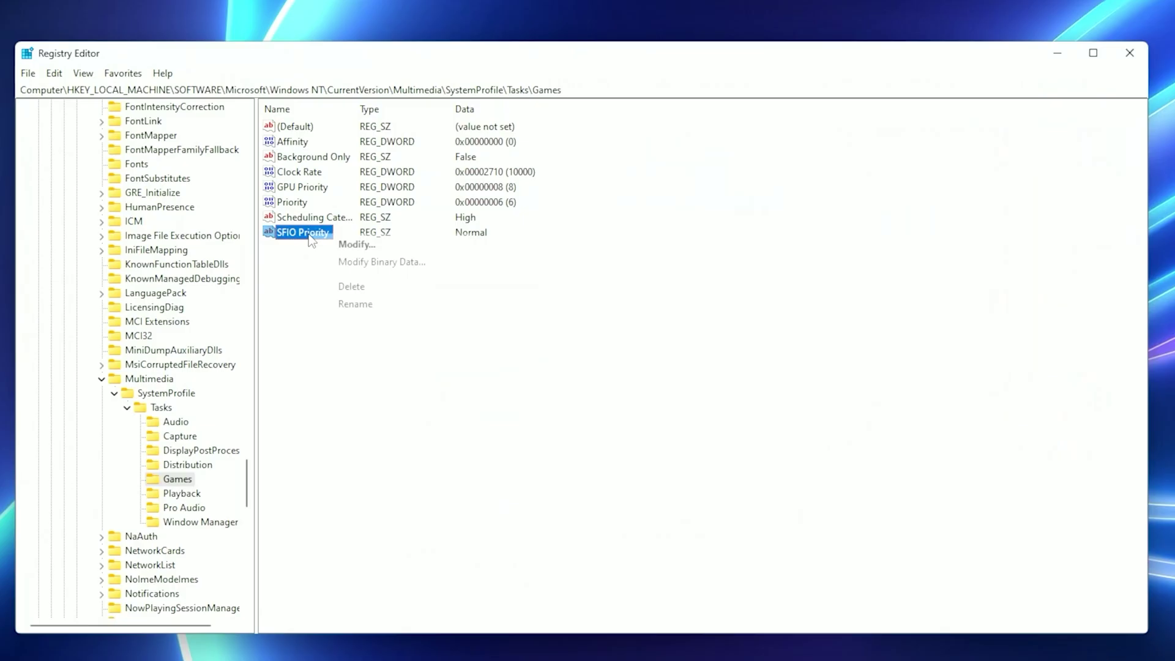
pyautogui.click(357, 244)
pyautogui.write('High')
pyautogui.press('Return')
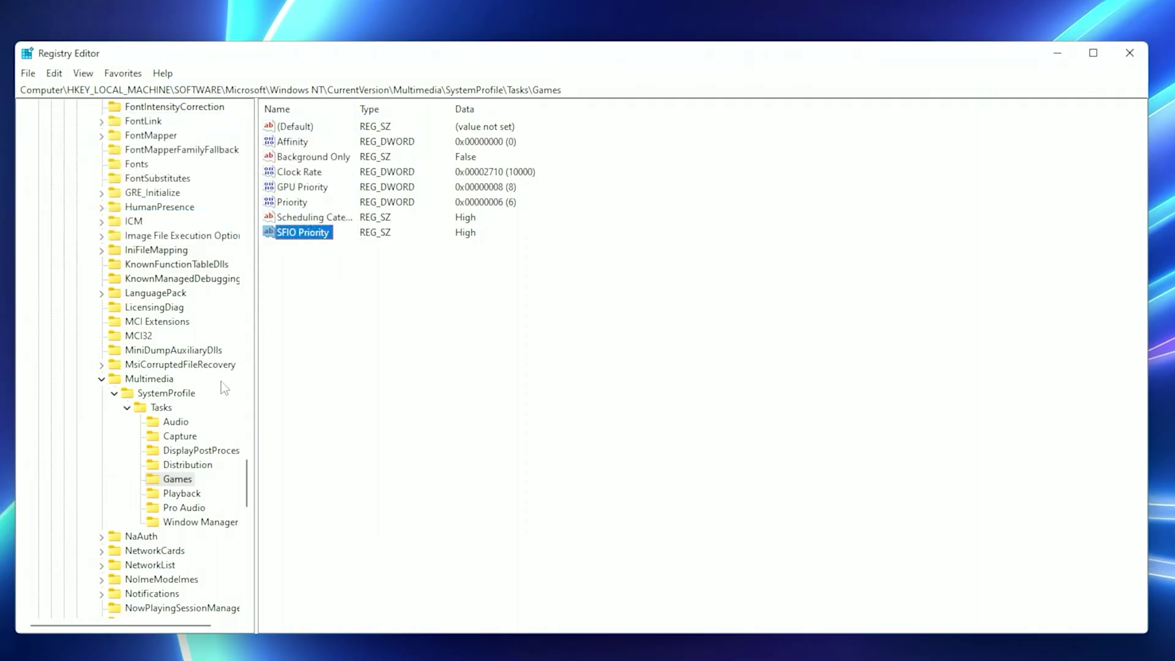
pyautogui.click(102, 379)
pyautogui.scroll(20, 116, 376)
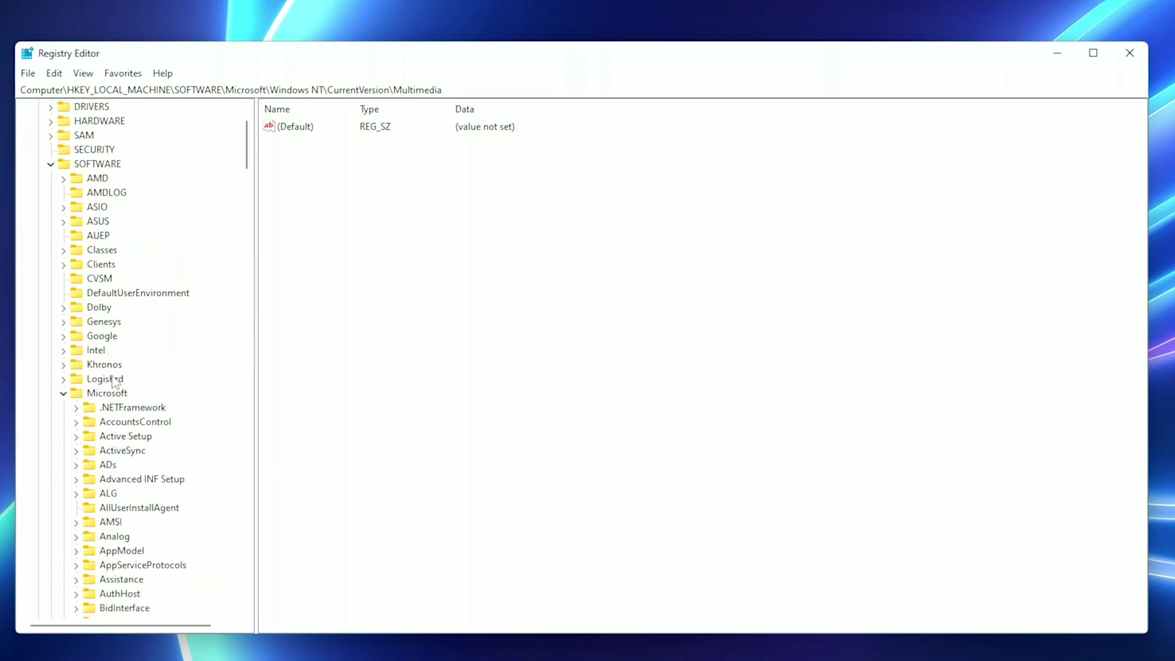
pyautogui.click(51, 208)
# Step: Set Win32PrioritySeparation under CurrentControlSet\Control\PriorityControl to 1 and close Registry Editor
pyautogui.click(95, 250)
pyautogui.click(118, 295)
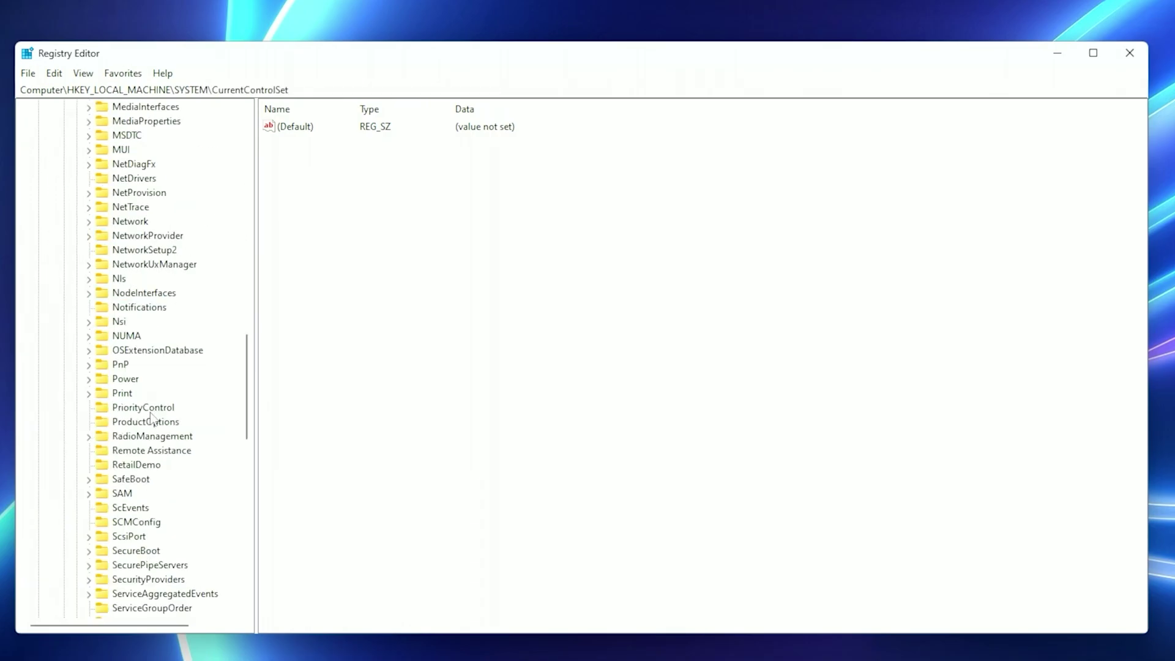
pyautogui.click(150, 408)
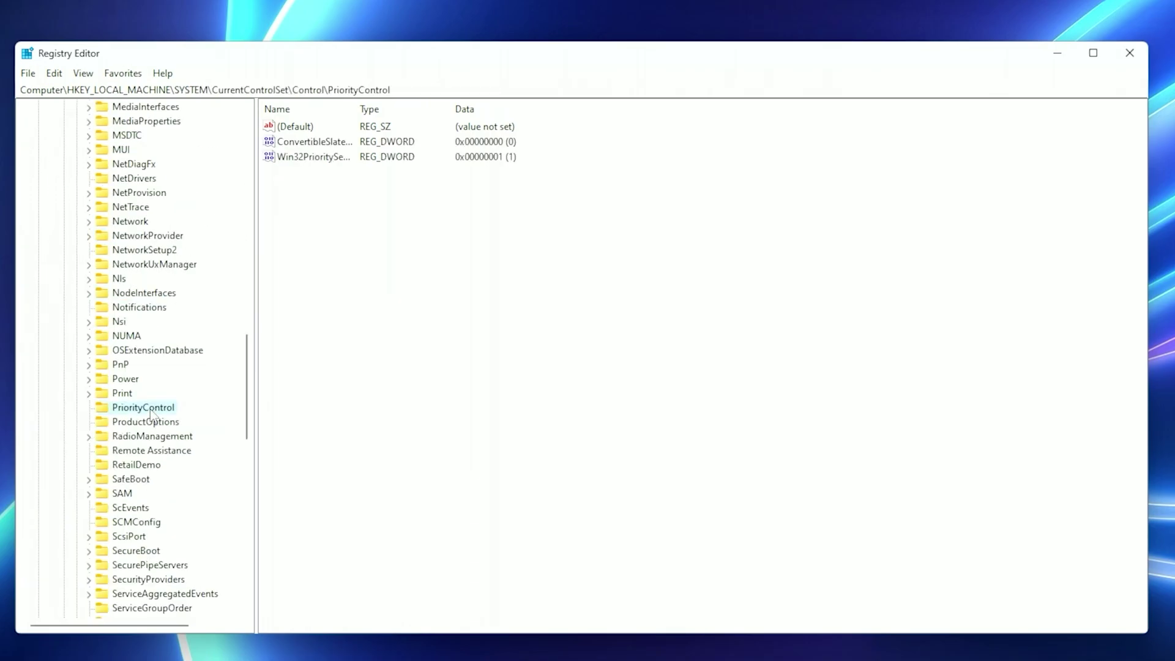
pyautogui.doubleClick(328, 162)
pyautogui.write('1')
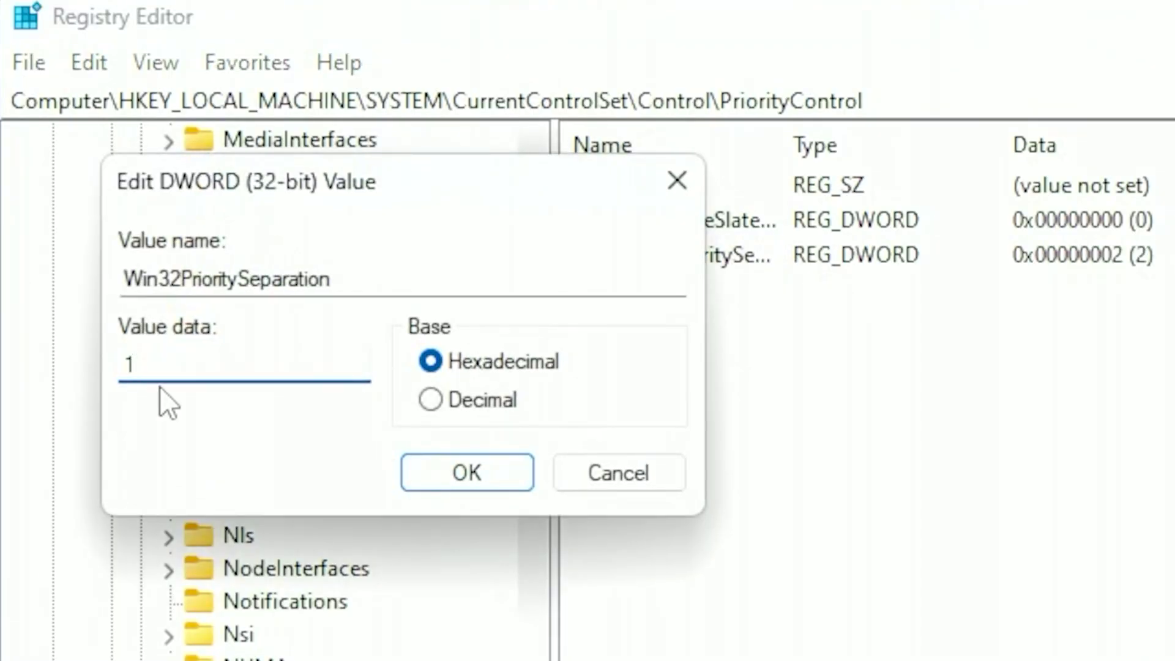
pyautogui.doubleClick(166, 361)
pyautogui.click(428, 477)
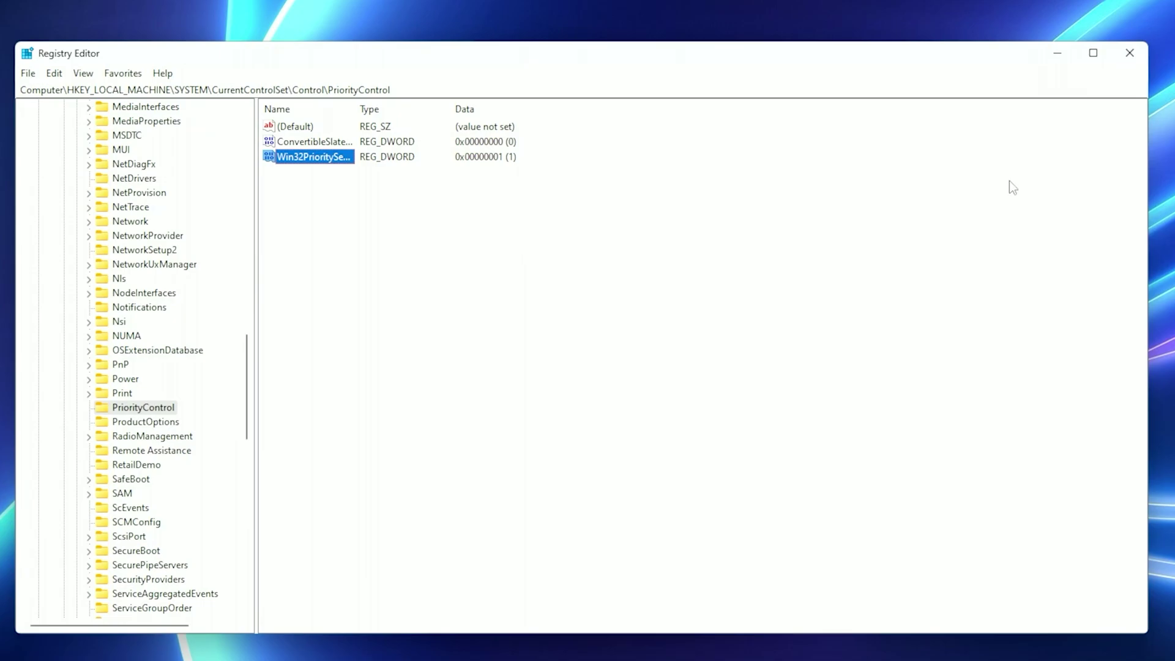
pyautogui.click(1129, 52)
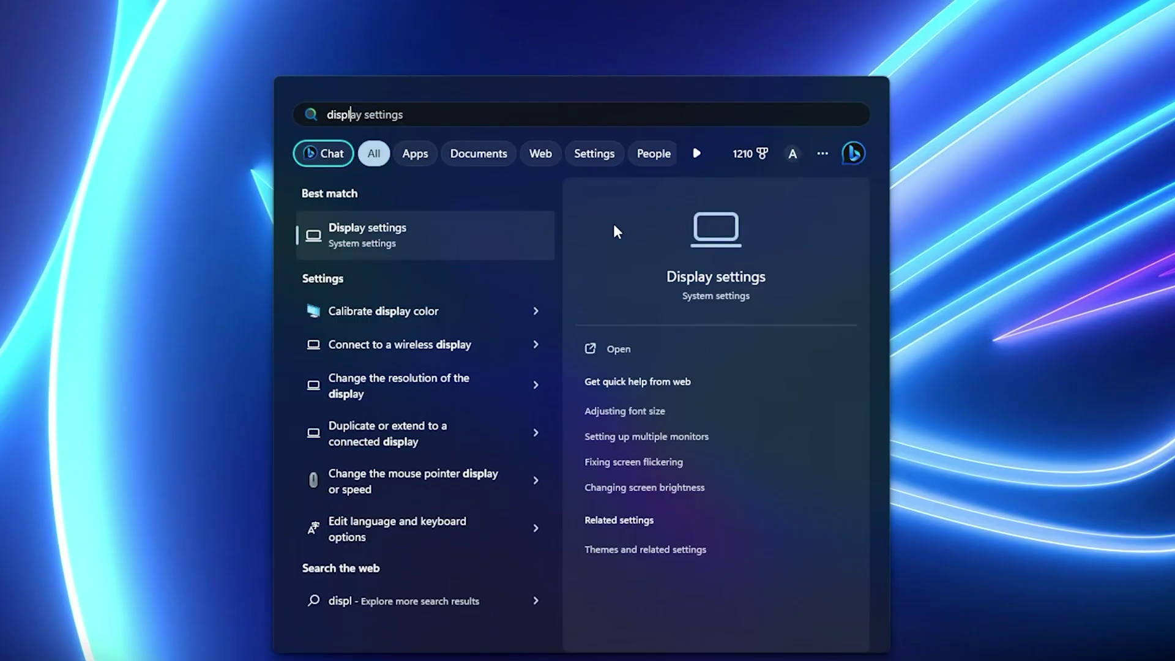
# Step: Turn on windowed-game optimizations in the default graphics settings and switch Game Mode on
pyautogui.press('Return')
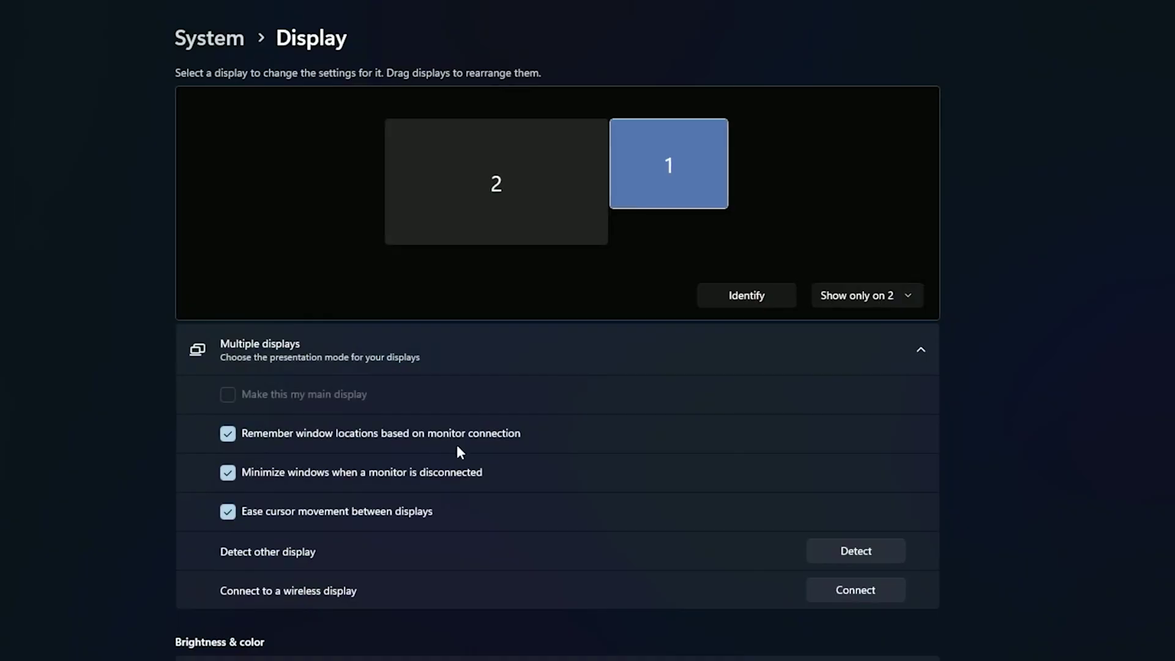
pyautogui.scroll(-1, 465, 534)
pyautogui.scroll(-10, 464, 534)
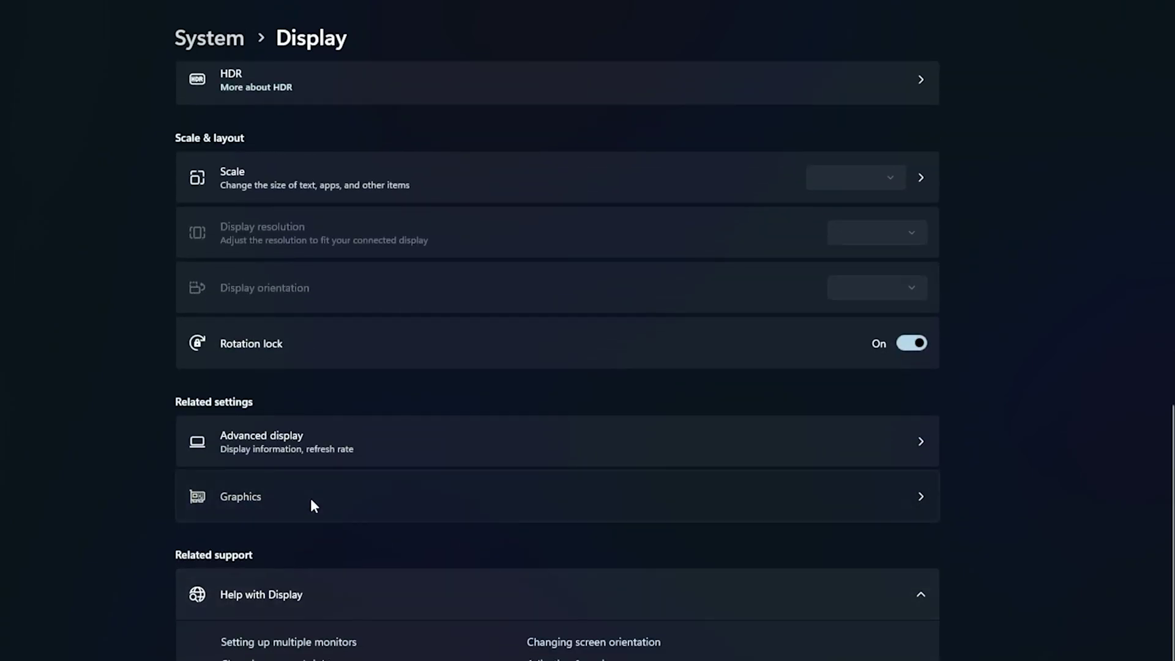
pyautogui.click(311, 498)
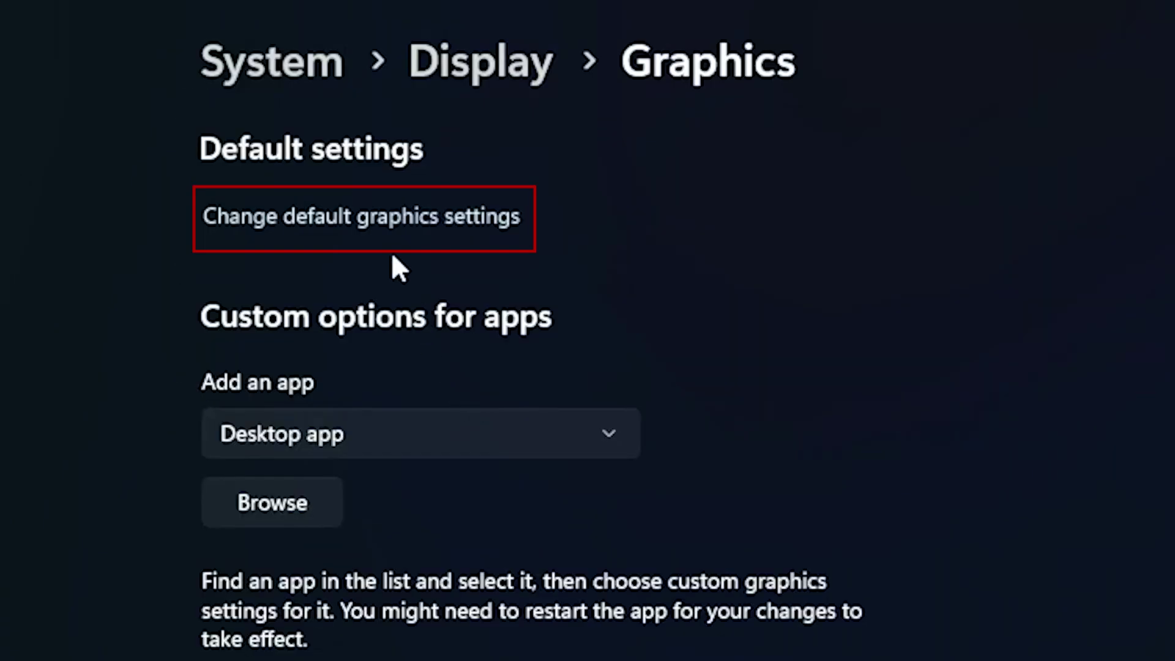
pyautogui.click(392, 220)
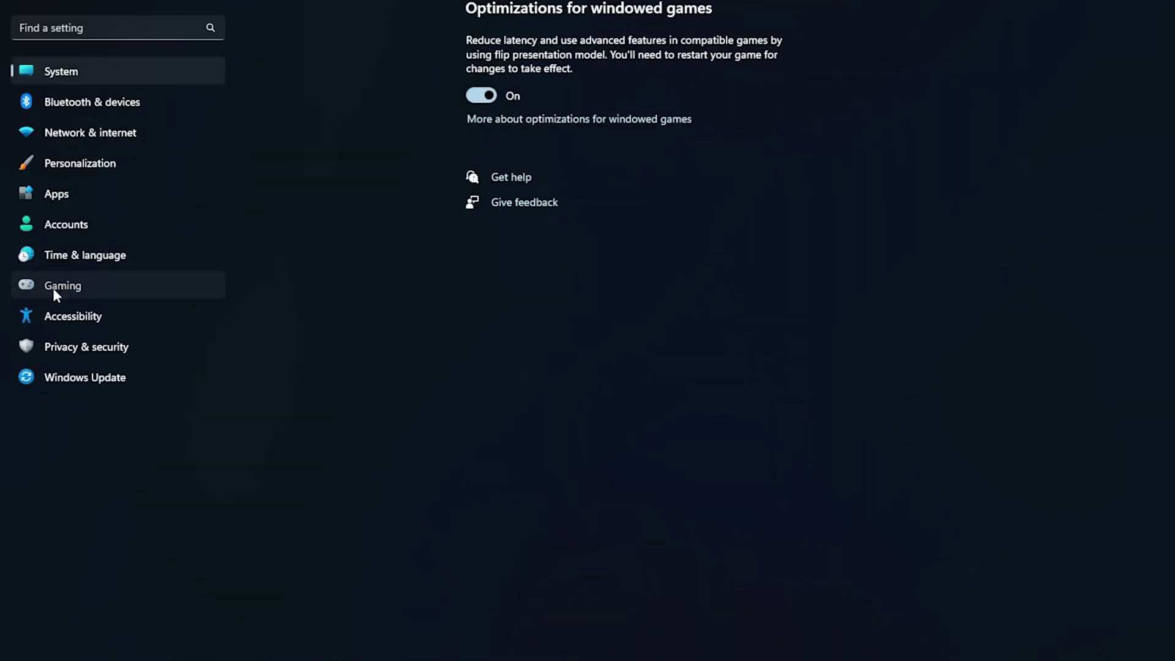
pyautogui.click(55, 286)
pyautogui.click(564, 129)
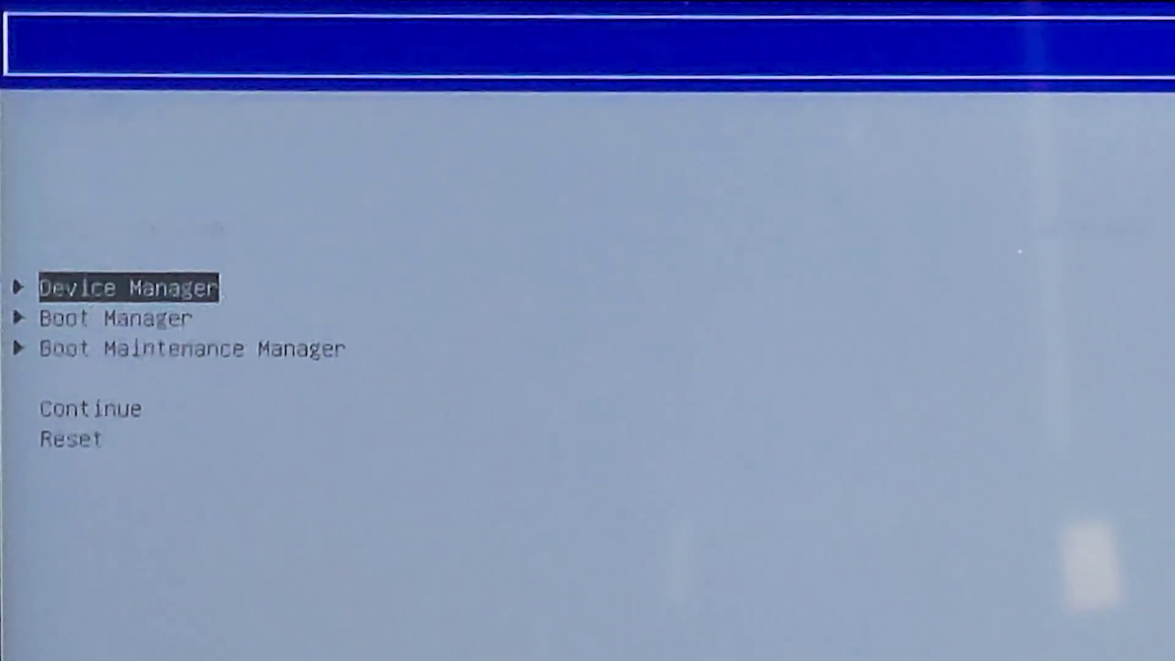
# Step: Open the AMD CBS options from the BIOS device list
pyautogui.press('Return')
pyautogui.press('Down')
pyautogui.press('Down')
pyautogui.press('Return')
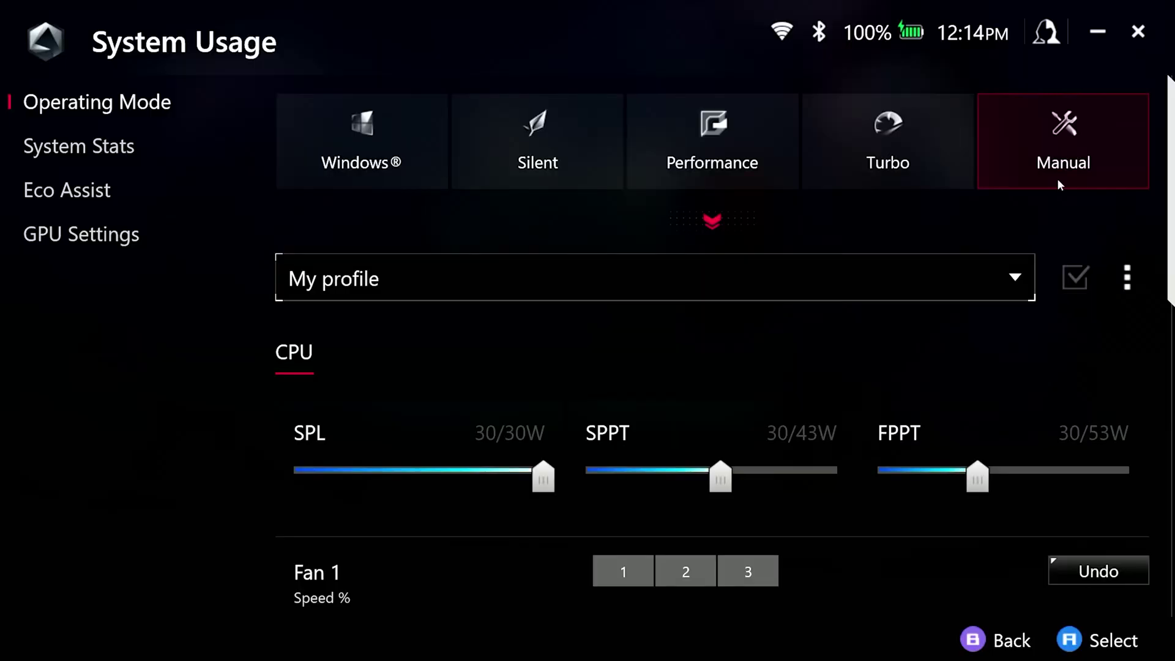
# Step: Scroll down Armoury Crate's Manual profile page to check the Fan 1 curve at 100%
pyautogui.scroll(-3, 992, 321)
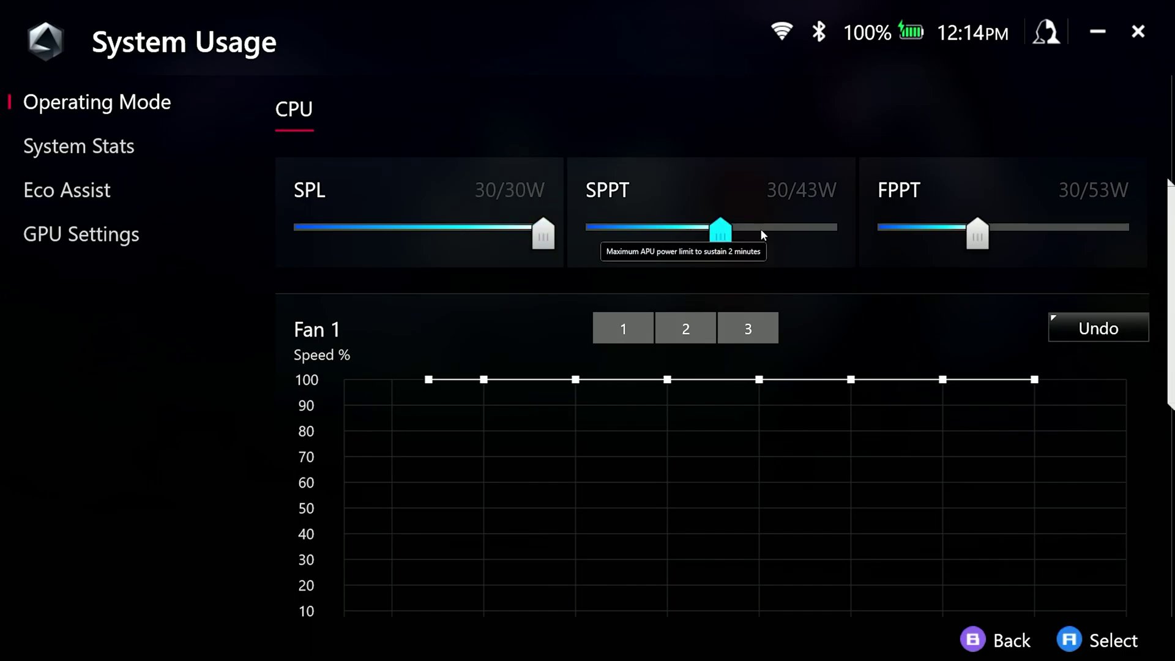
pyautogui.scroll(-2, 888, 254)
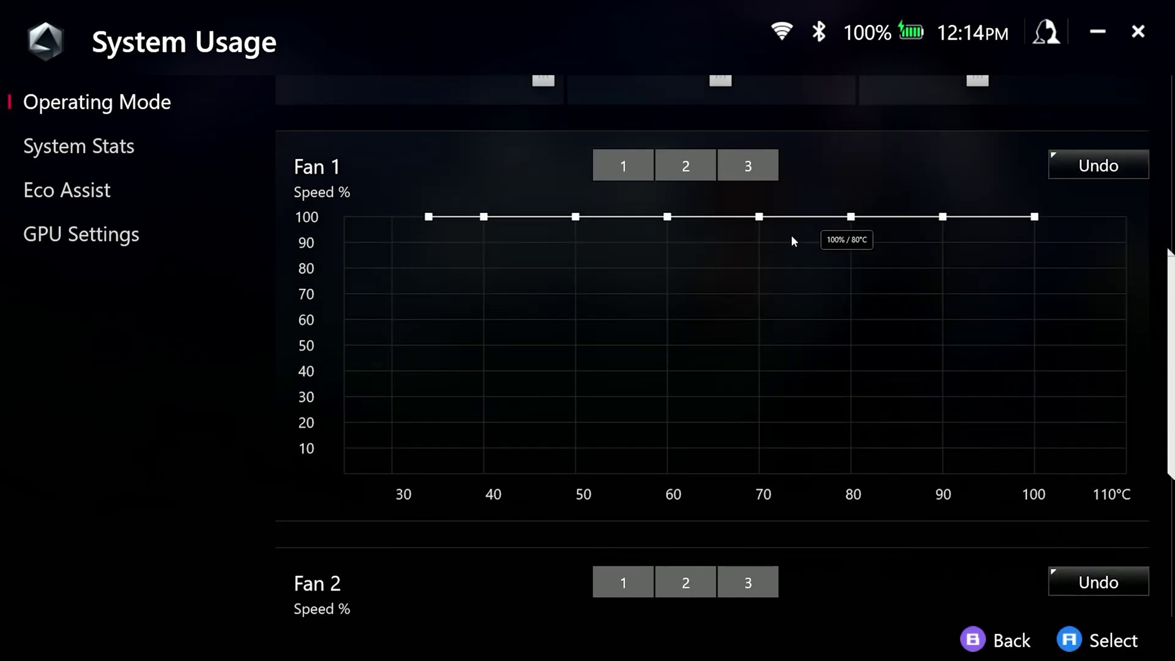
pyautogui.scroll(-4, 780, 245)
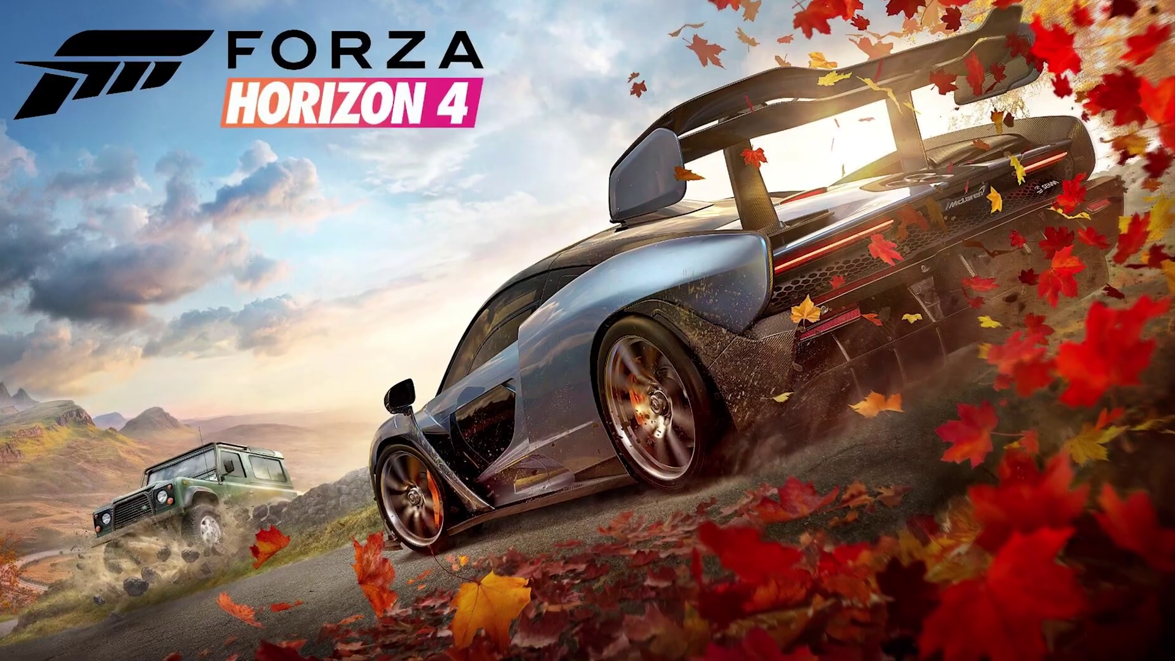